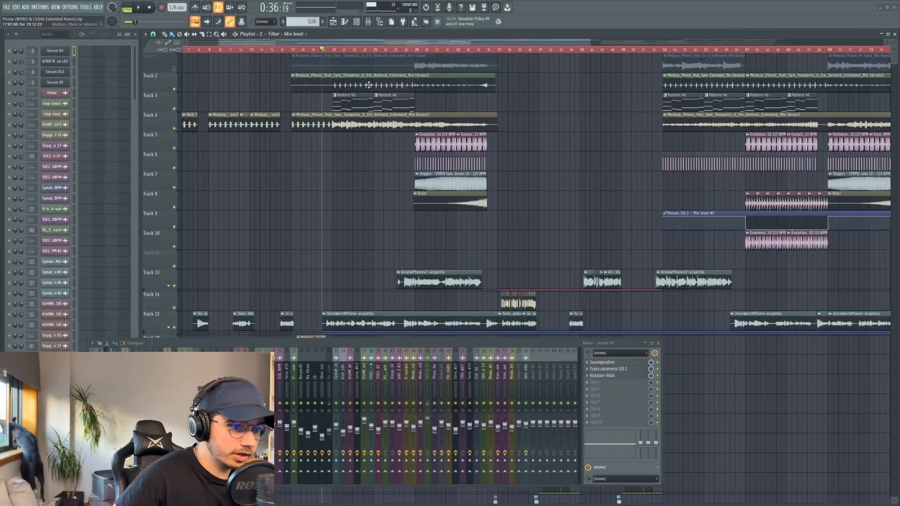
Step: Solo Track 4, bring back Tracks 2 and 3, and play from bar 21 where the Pattern 46 clips start
scroll(324, 148, up, 3)
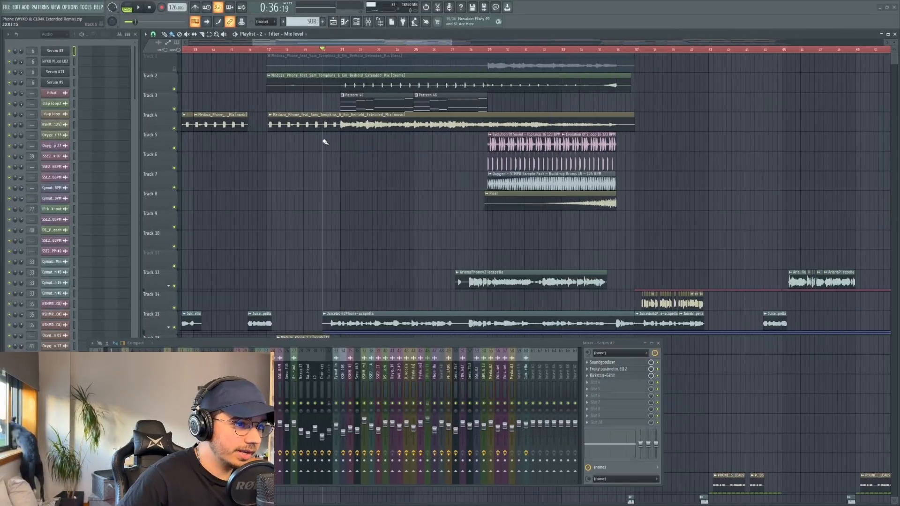
scroll(185, 152, down, 1)
right_click(174, 130)
click(284, 50)
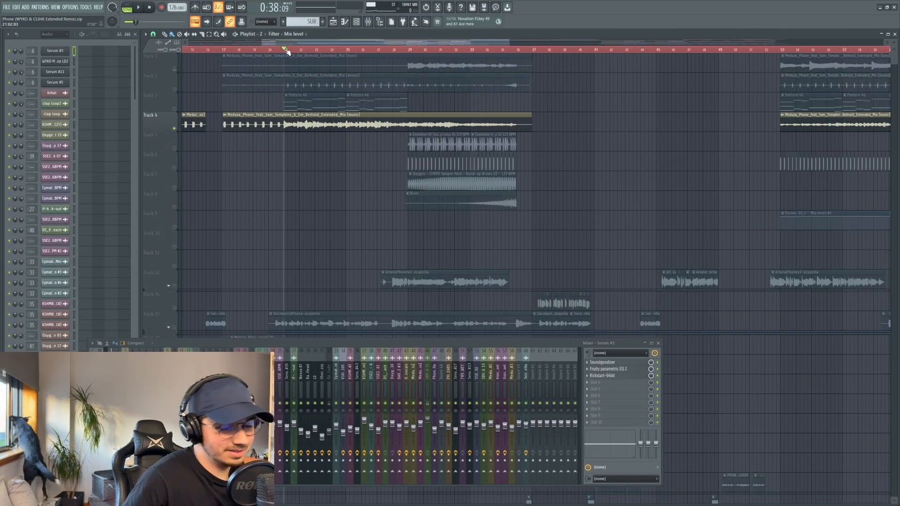
click(175, 89)
click(175, 109)
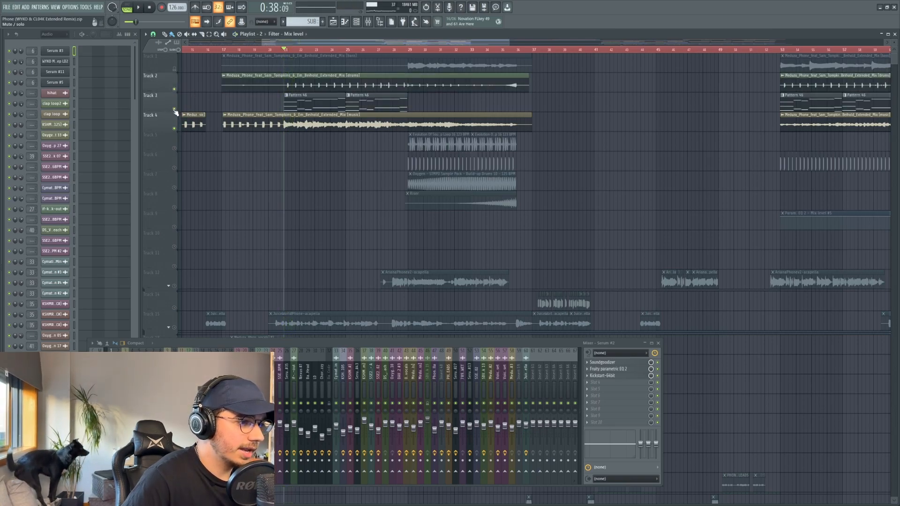
key(space)
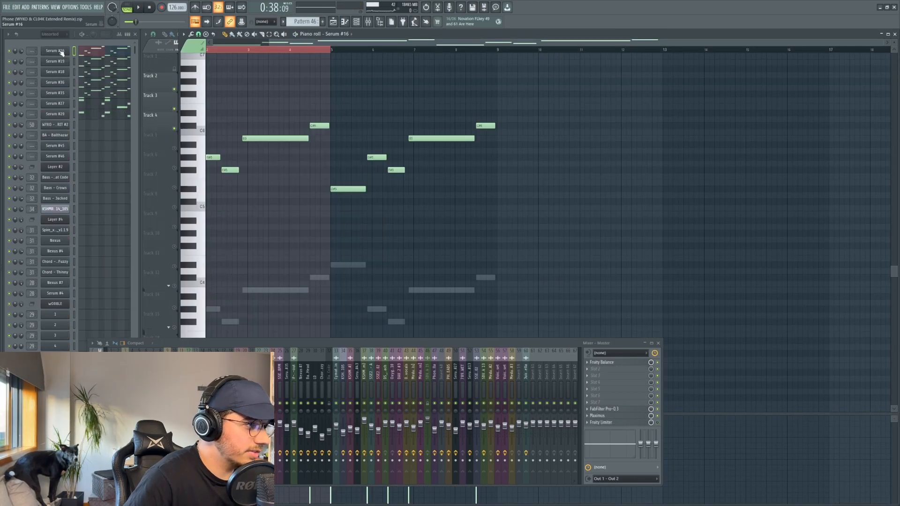
Step: Open the Serum synths layered in Pattern 46 one after another to examine their presets, and return to the playlist
click(55, 71)
drag(234, 122, 337, 104)
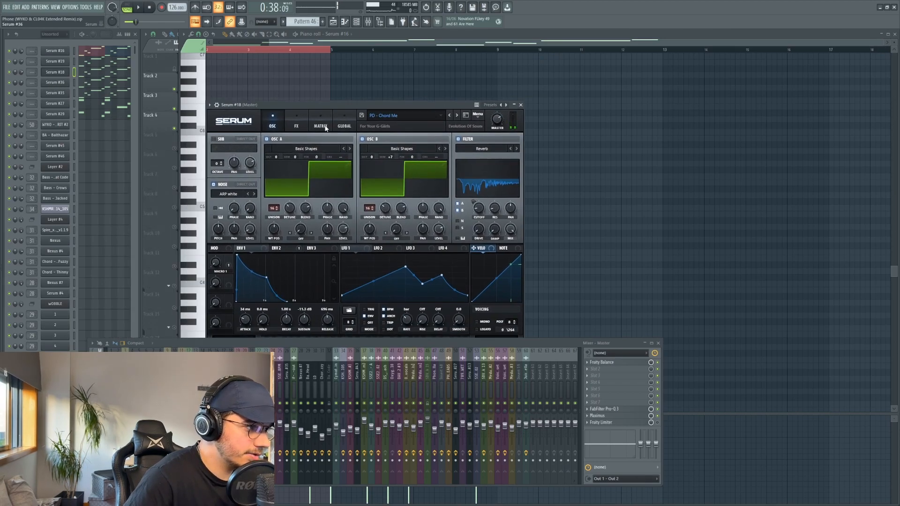
click(55, 82)
click(55, 93)
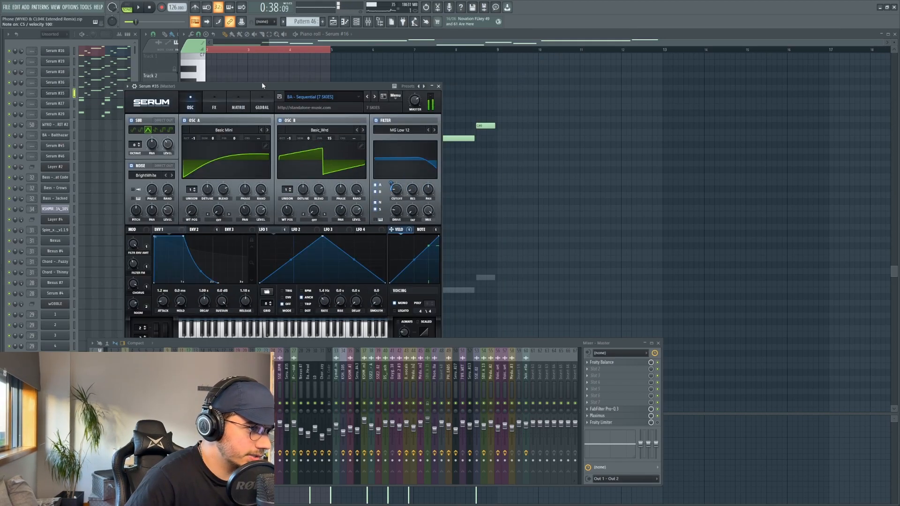
drag(263, 86, 339, 85)
click(55, 103)
drag(255, 66, 368, 84)
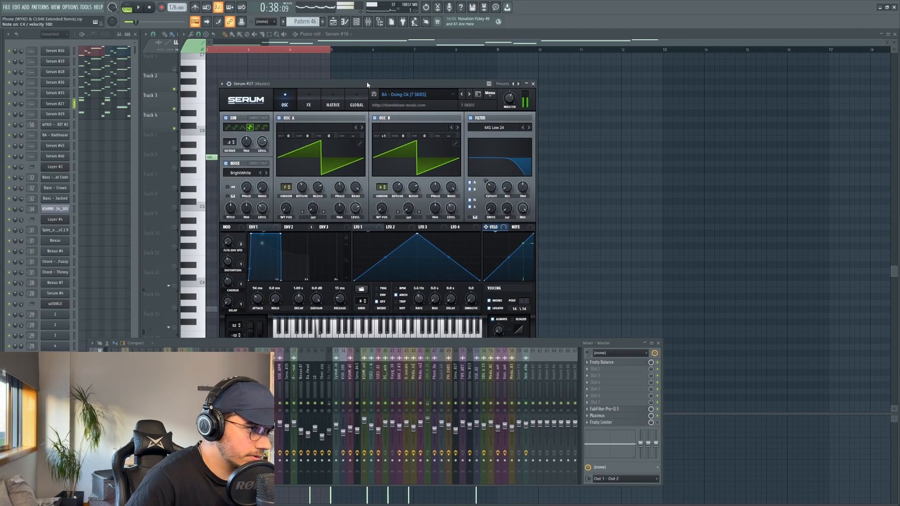
click(55, 114)
key(Escape)
key(Escape)
click(82, 35)
Step: Play Tracks 2, 3 and 4 together from bar 21 and stop playback
click(284, 50)
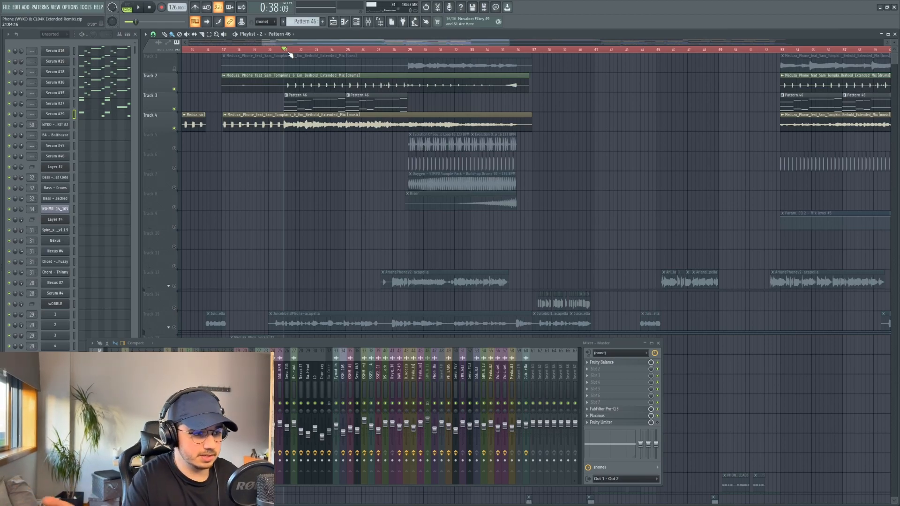
key(space)
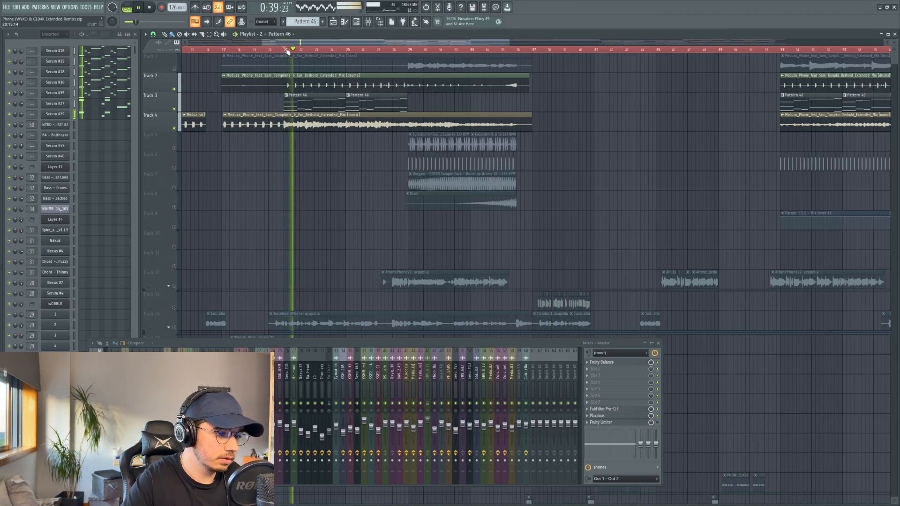
scroll(304, 187, down, 2)
key(space)
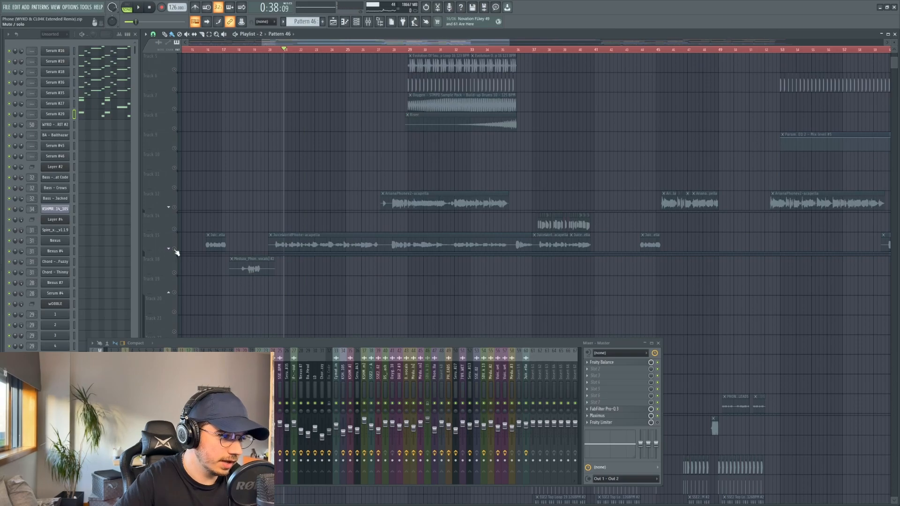
Step: Unmute the acapella on Track 15 with its Kickstart and reverb automation on Tracks 16 and 17, and play the section
click(174, 249)
click(169, 249)
click(174, 269)
click(174, 288)
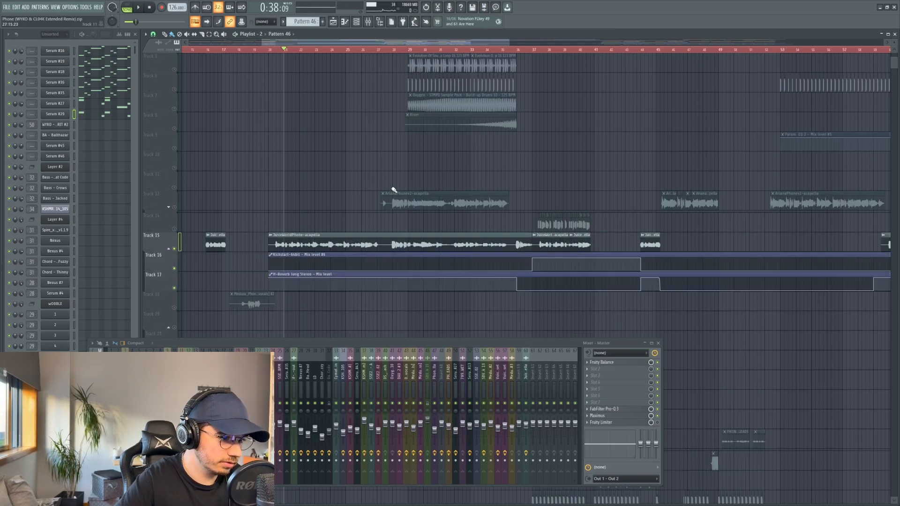
key(space)
scroll(398, 75, up, 2)
scroll(397, 72, down, 2)
scroll(398, 72, right, 3)
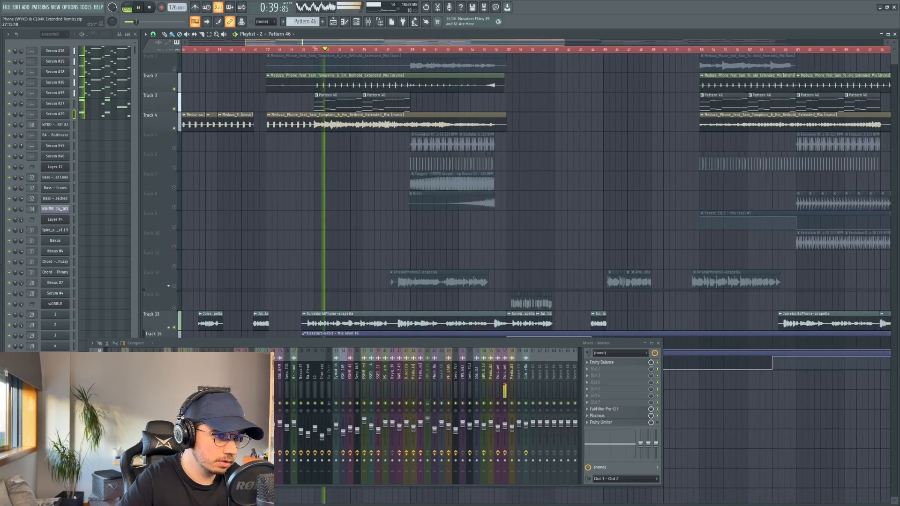
Step: Unmute the second acapella on Track 12 and play both vocals from bar 28
click(174, 286)
key(space)
click(361, 50)
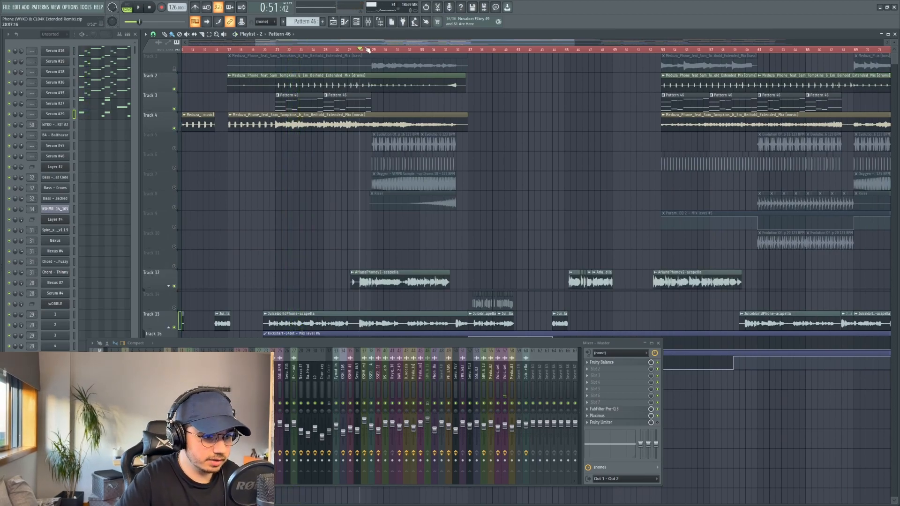
key(space)
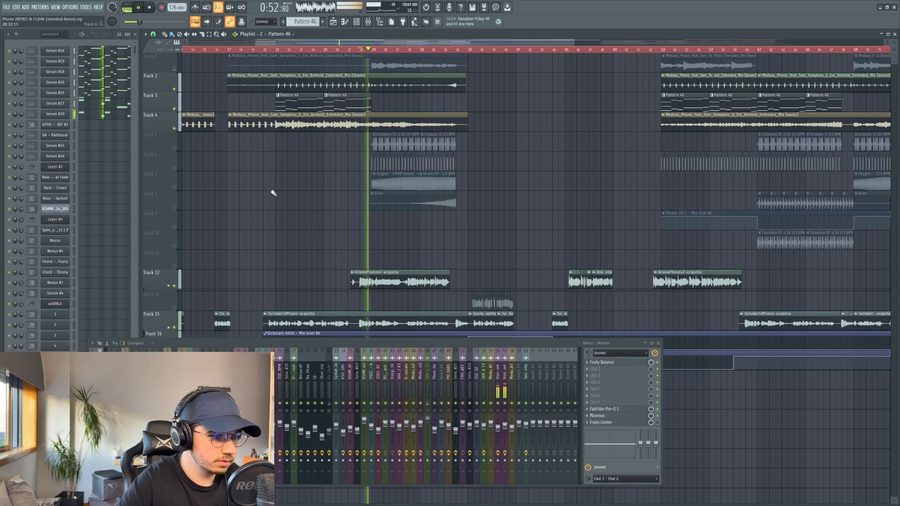
key(space)
Step: Unmute Tracks 5 to 8 with the loops, build-up drums and riser, and play the build-up from bar 29
click(174, 148)
click(174, 168)
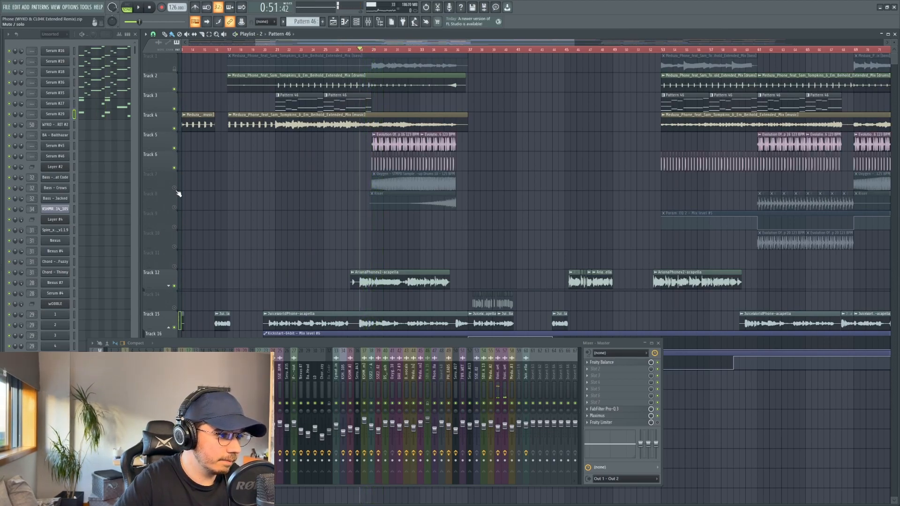
click(174, 188)
click(175, 207)
click(373, 50)
key(space)
scroll(462, 175, down, 2)
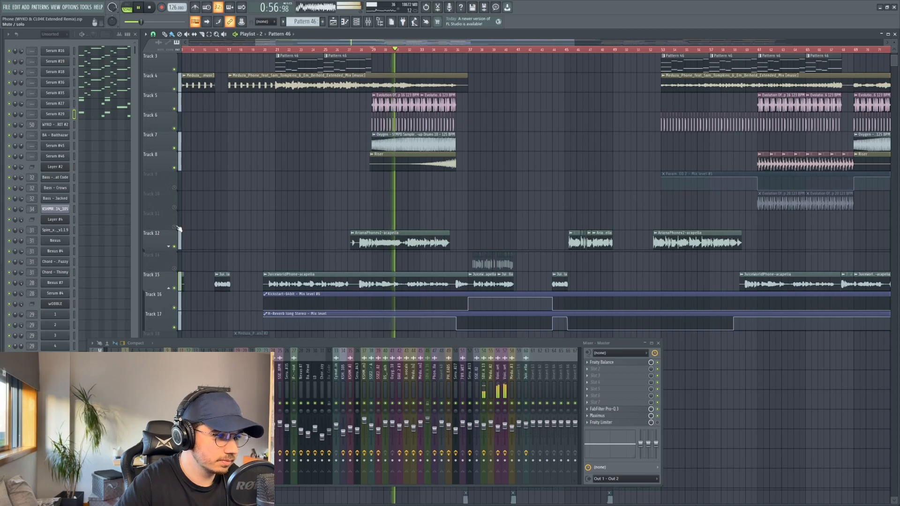
key(space)
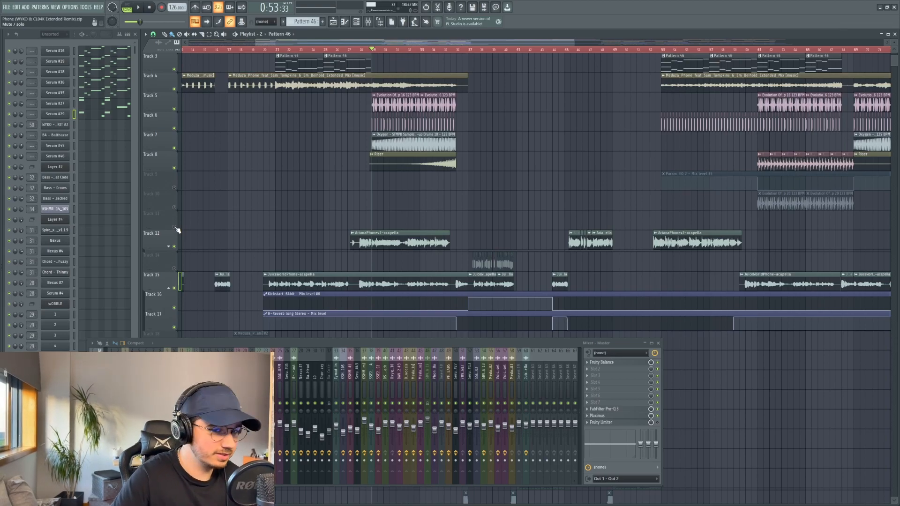
Step: Solo the acapella on Track 15 and play it from bar 20
scroll(176, 228, up, 2)
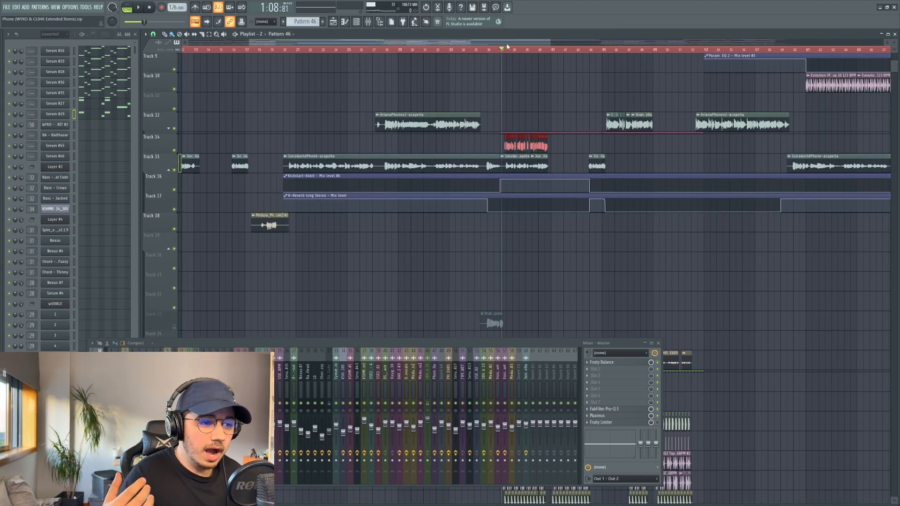
click(288, 48)
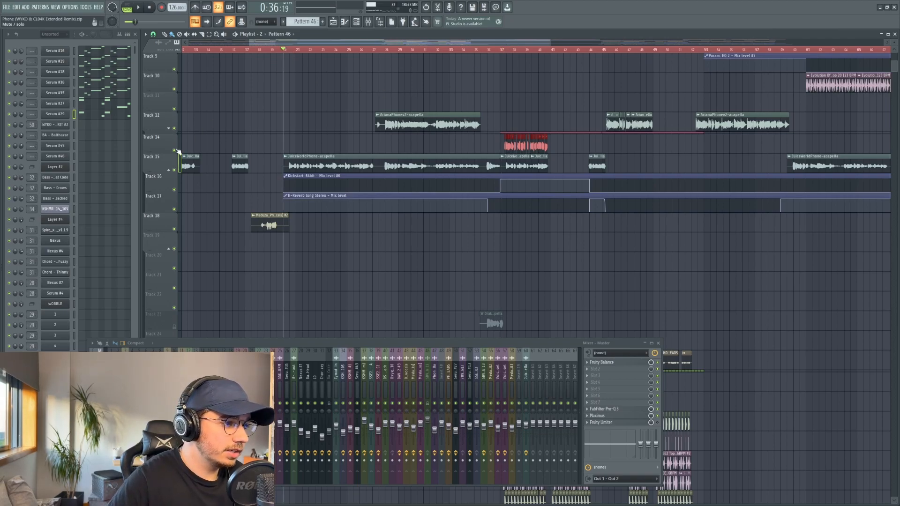
right_click(175, 170)
key(space)
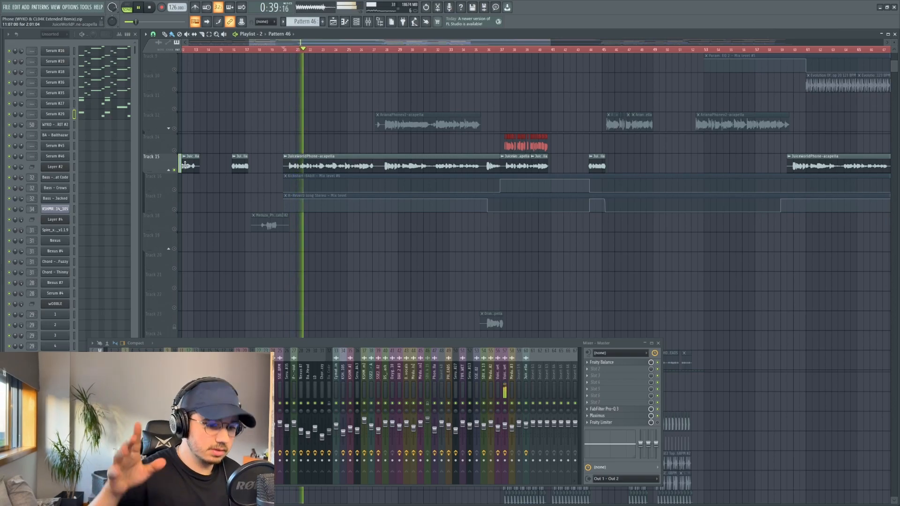
key(space)
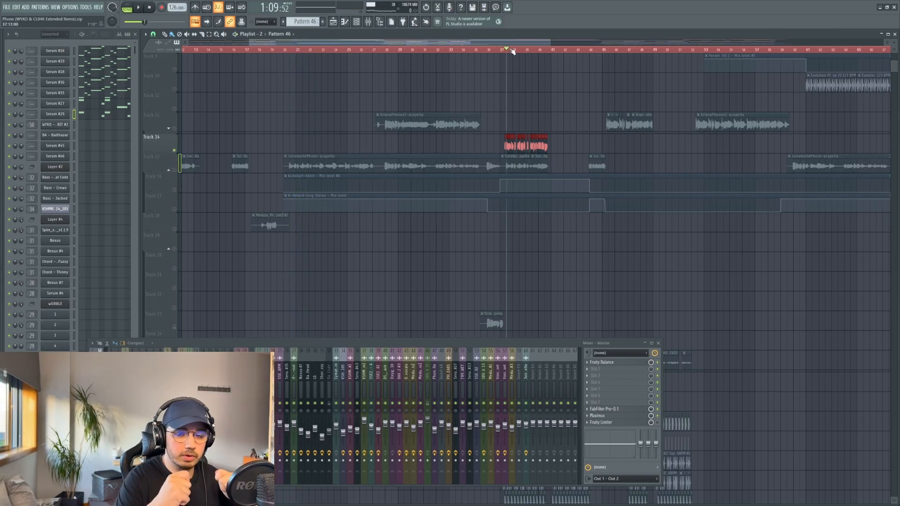
Step: Play the soloed vocal section from the start of the drop at bar 37
click(500, 50)
key(space)
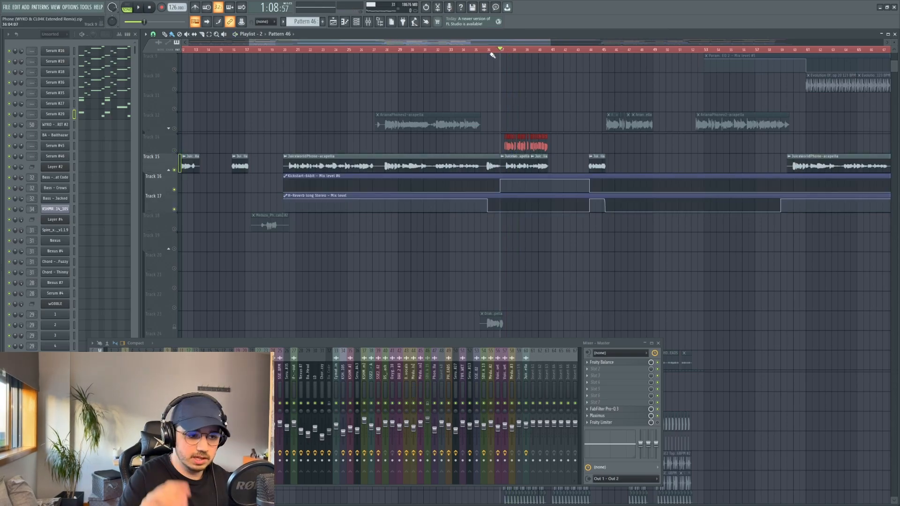
key(space)
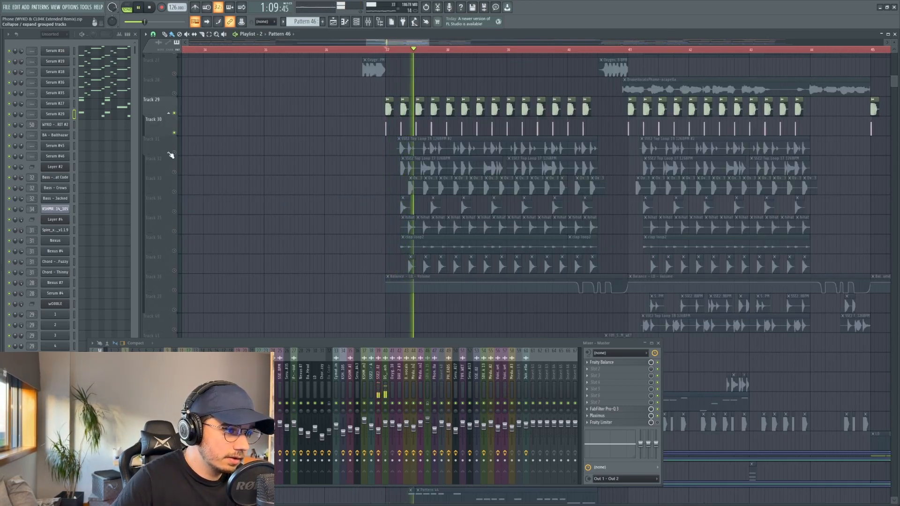
Step: Solo the top loops, hats, claps and volume automation on Tracks 31 to 38 and play them
key(space)
right_click(174, 153)
click(174, 172)
click(173, 192)
click(174, 212)
click(174, 231)
click(174, 251)
click(174, 271)
click(174, 291)
key(space)
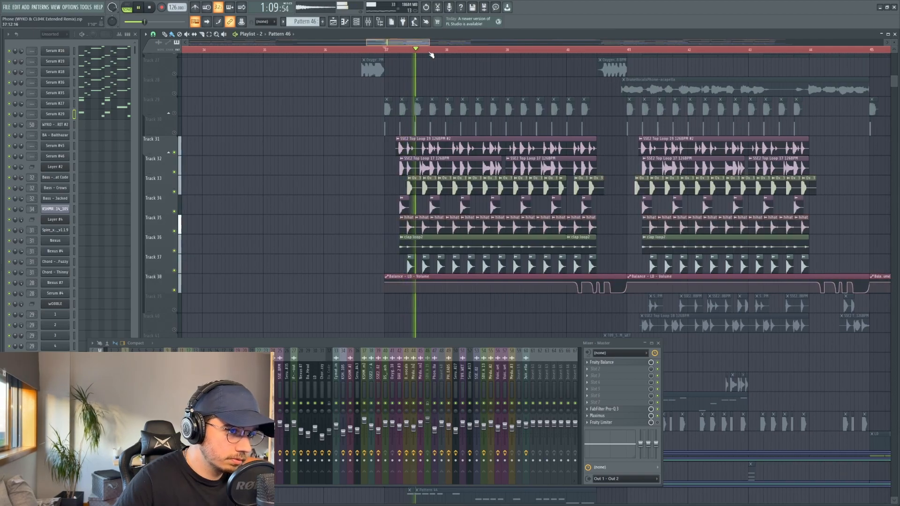
Step: Play the soloed LD clip on Track 46 from the middle of bar 37
drag(430, 43, 431, 45)
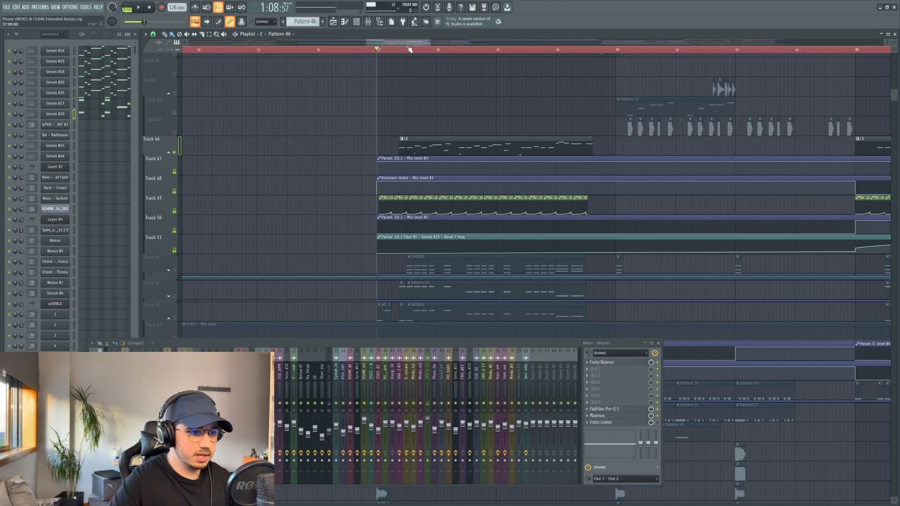
click(408, 49)
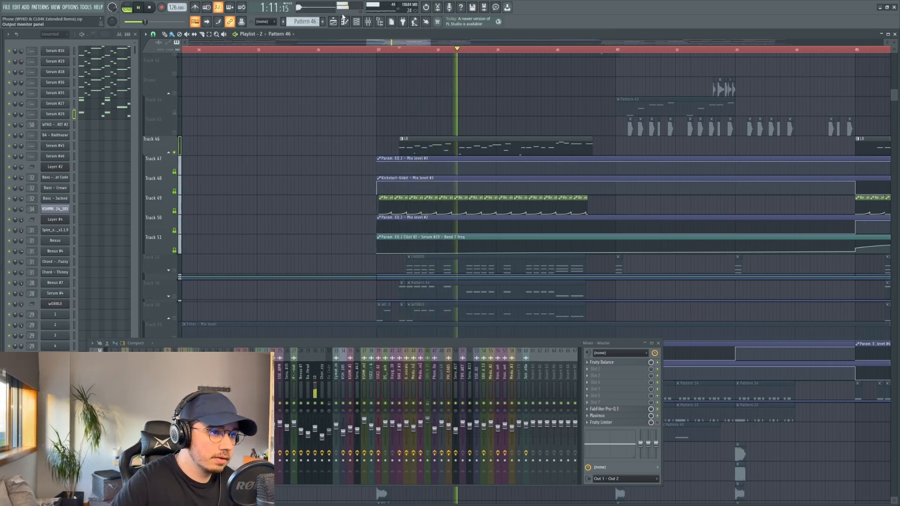
drag(424, 42, 430, 42)
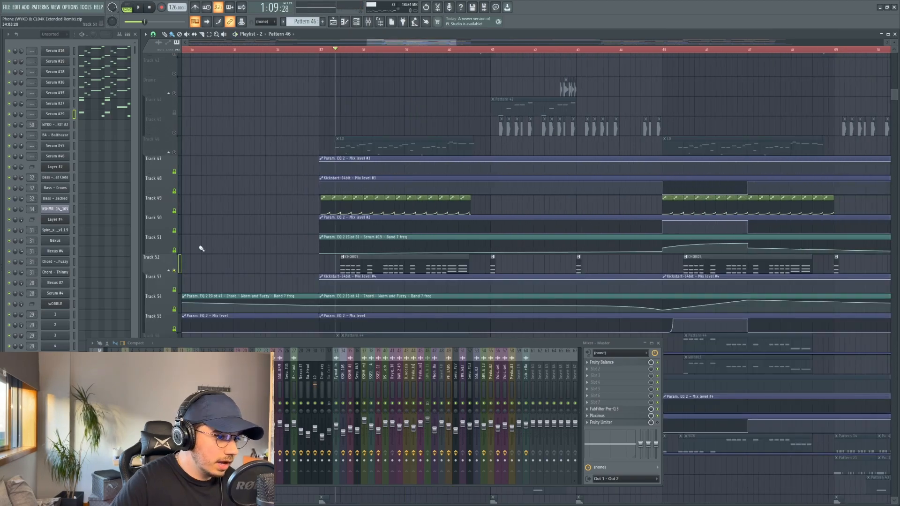
Step: Unmute Track 56 with Pattern 44, Track 58 with WOBBLE, and the filter automation on Track 59
scroll(194, 256, down, 5)
click(174, 251)
click(174, 273)
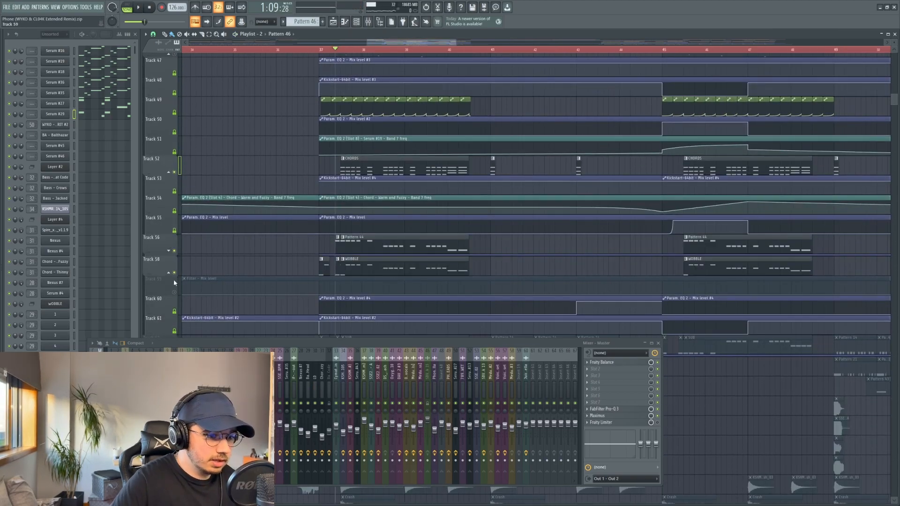
click(174, 292)
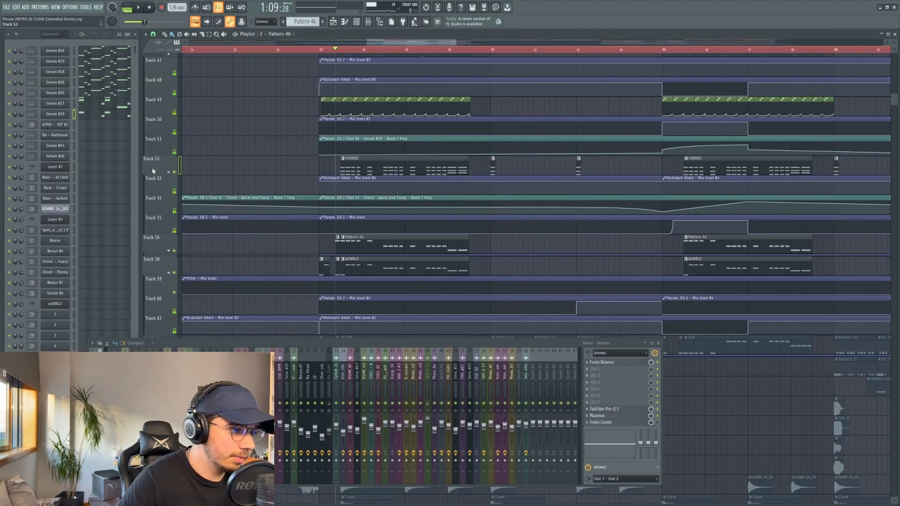
Step: Play the CHORDS, Pattern 44 and WOBBLE clips together, bringing in the SUB on Track 62
right_click(174, 173)
key(space)
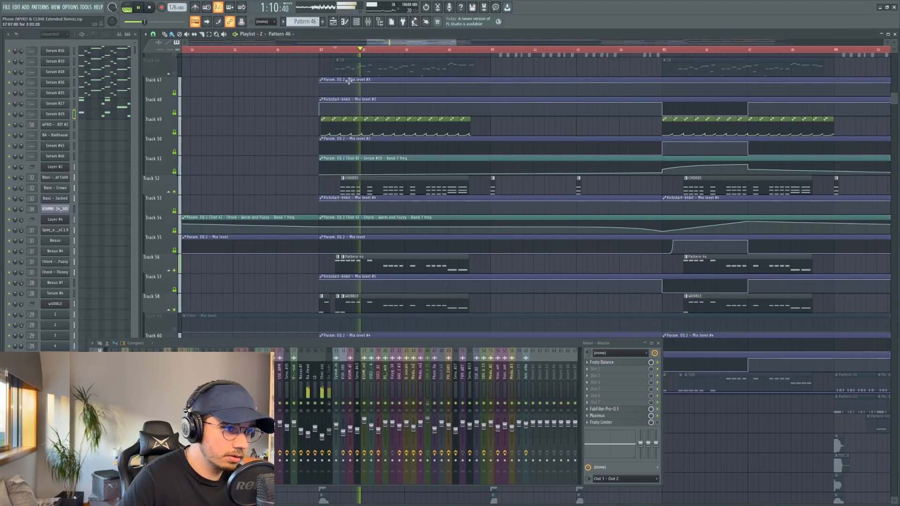
scroll(187, 255, down, 6)
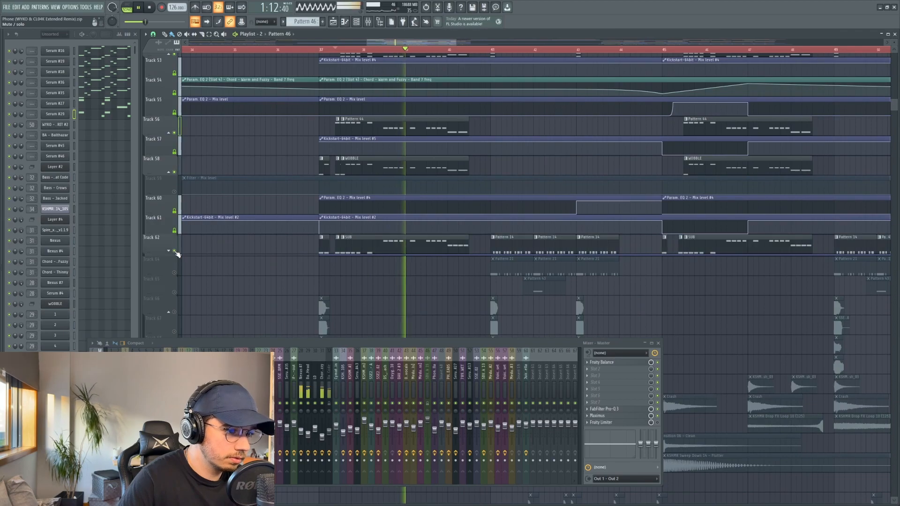
scroll(392, 140, up, 11)
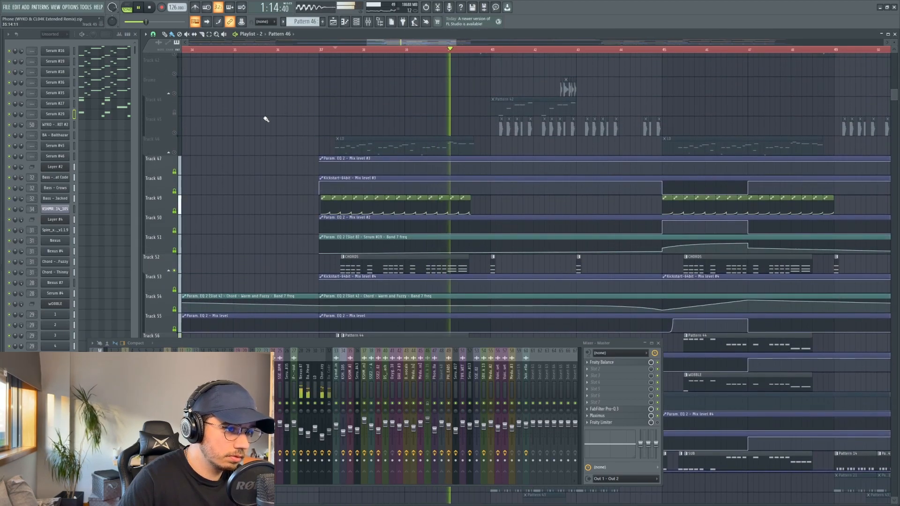
key(space)
Step: Select the LD, CHORDS, Pattern 44, WOBBLE and SUB clips of the first drop together
scroll(376, 155, down, 5)
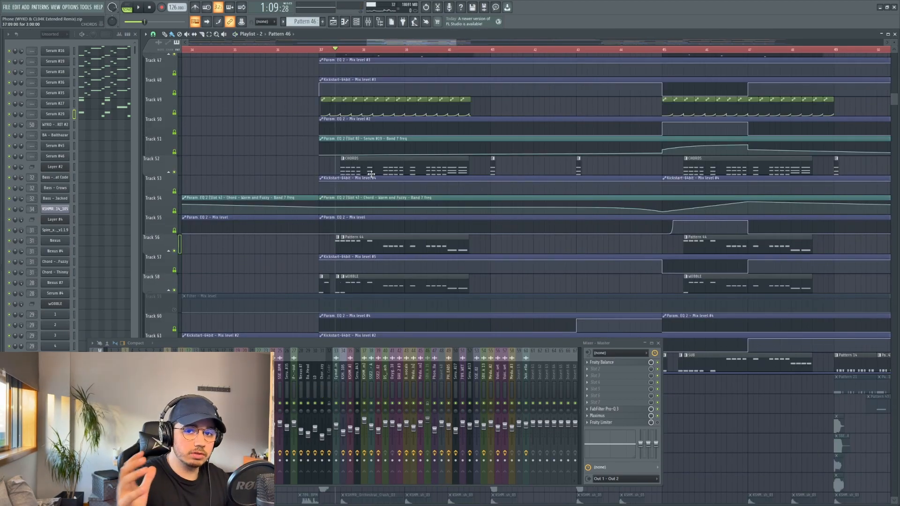
scroll(368, 171, up, 3)
drag(323, 106, 386, 114)
scroll(410, 155, down, 2)
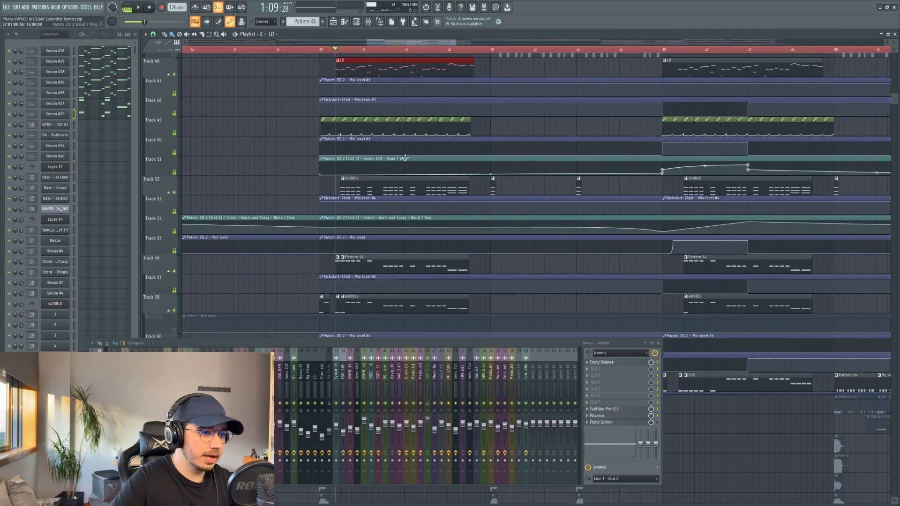
ctrl+click(348, 186)
scroll(375, 211, down, 3)
scroll(384, 224, down, 1)
drag(347, 177, 401, 195)
drag(361, 212, 412, 231)
scroll(422, 234, down, 2)
drag(410, 259, 307, 271)
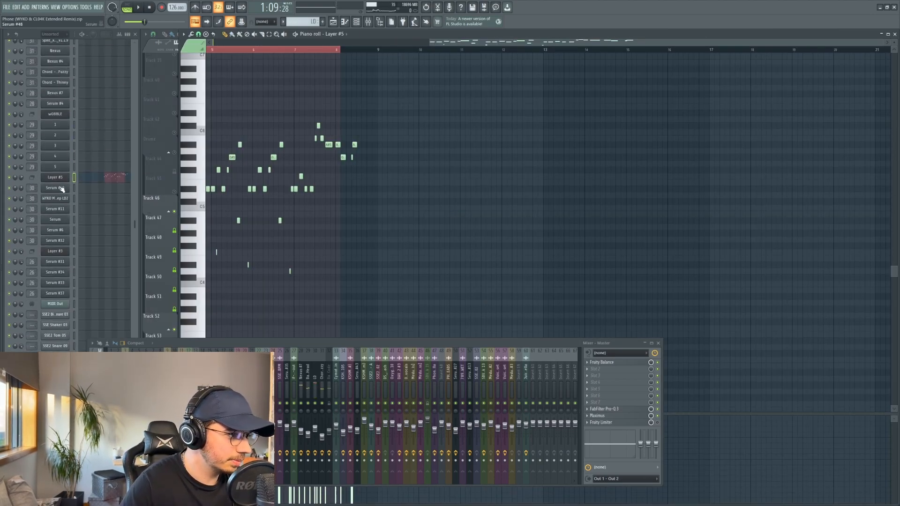
Step: Inspect the instruments behind the LD lead: Serum #48, WYKO Monkey dubstep LD2, Serum, Serum #32 and the parent Layer #5
click(55, 188)
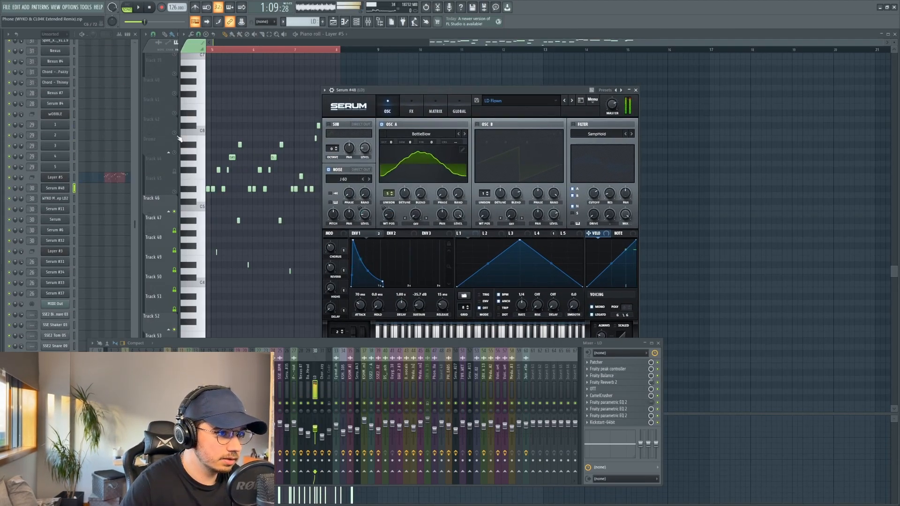
click(55, 198)
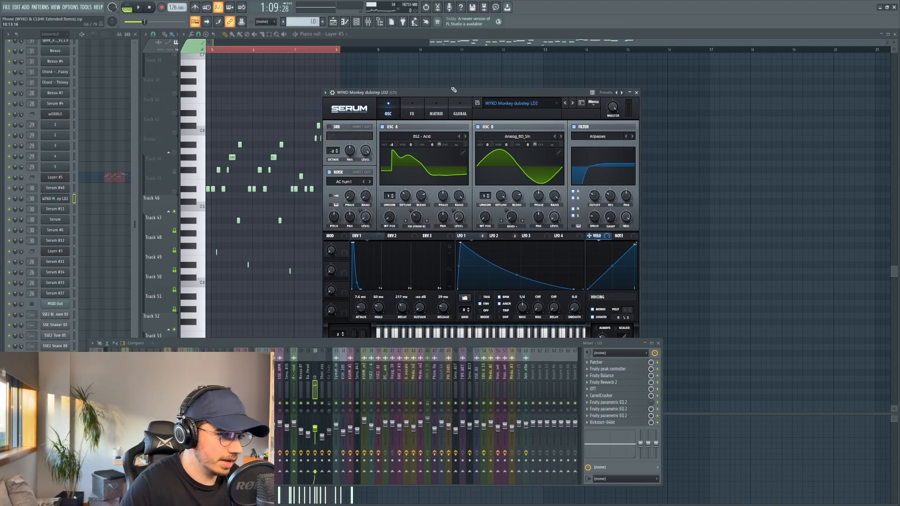
click(55, 219)
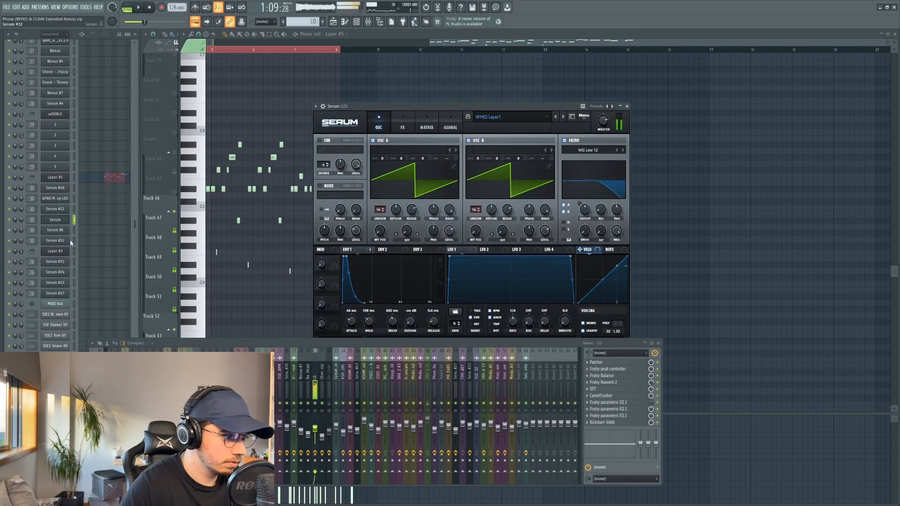
click(61, 241)
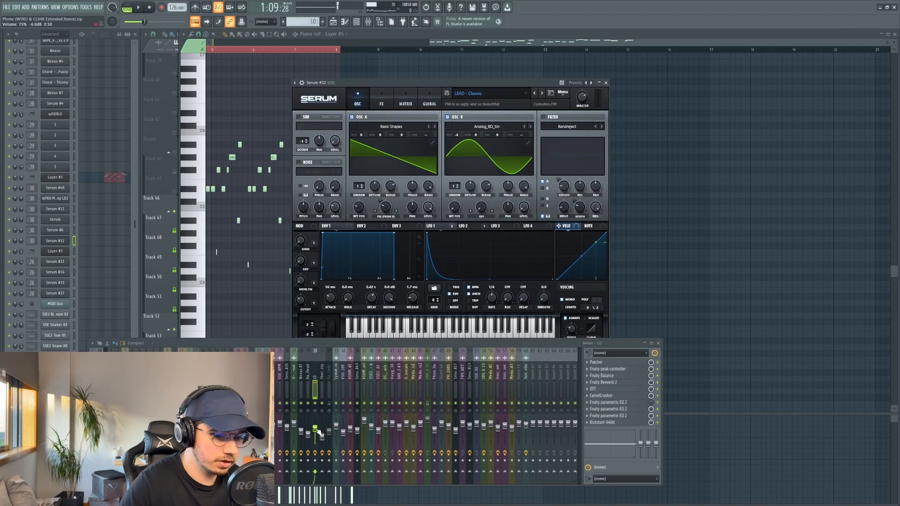
click(61, 178)
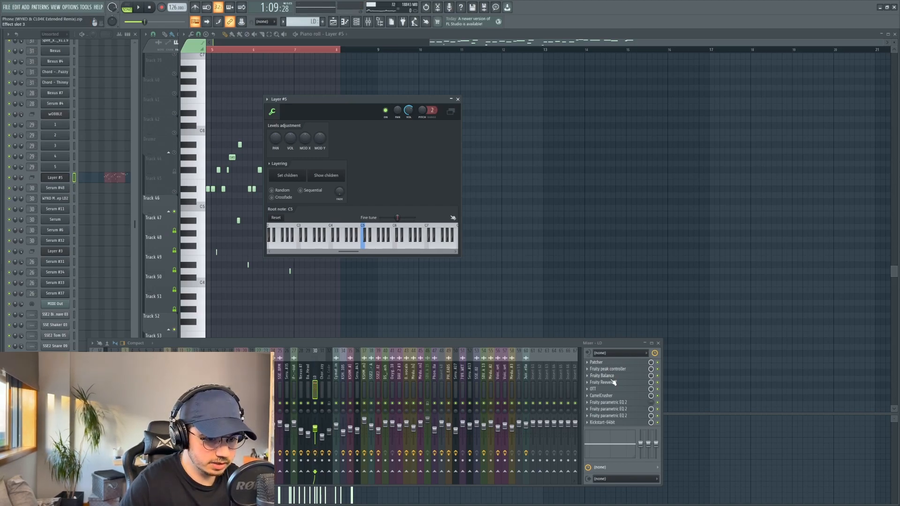
Step: Inspect the LD mixer track's effects, including Patcher, Fruity Reeverb 2, OTT, CamelCrusher, Fruity parametric EQ 2 and Kickstart
click(606, 364)
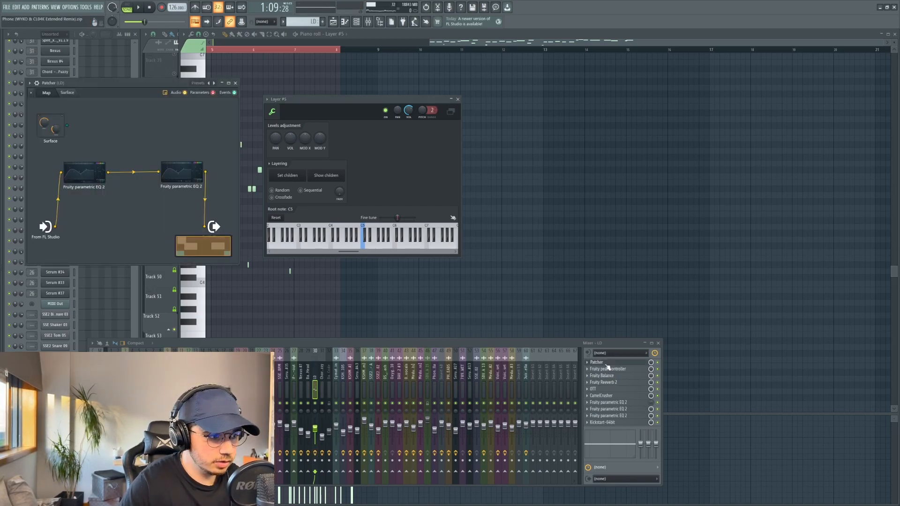
click(607, 365)
click(608, 383)
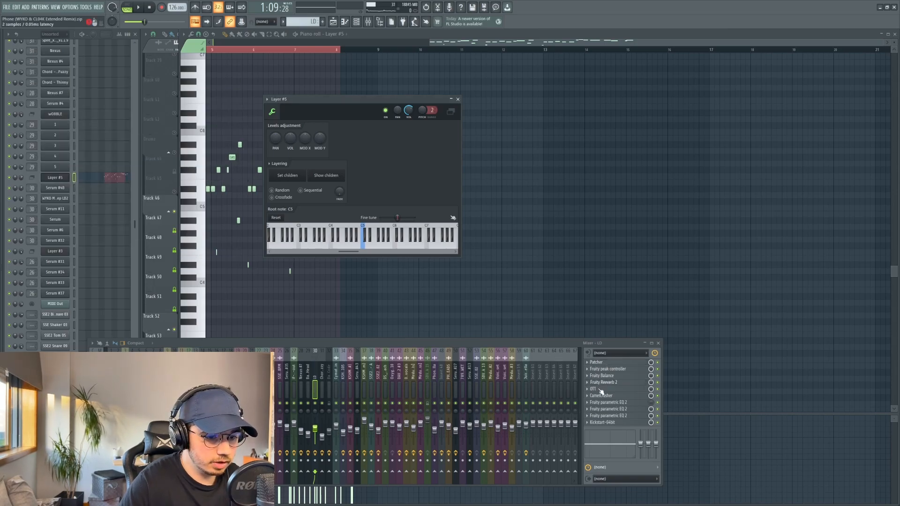
click(597, 389)
click(602, 397)
click(604, 397)
click(607, 403)
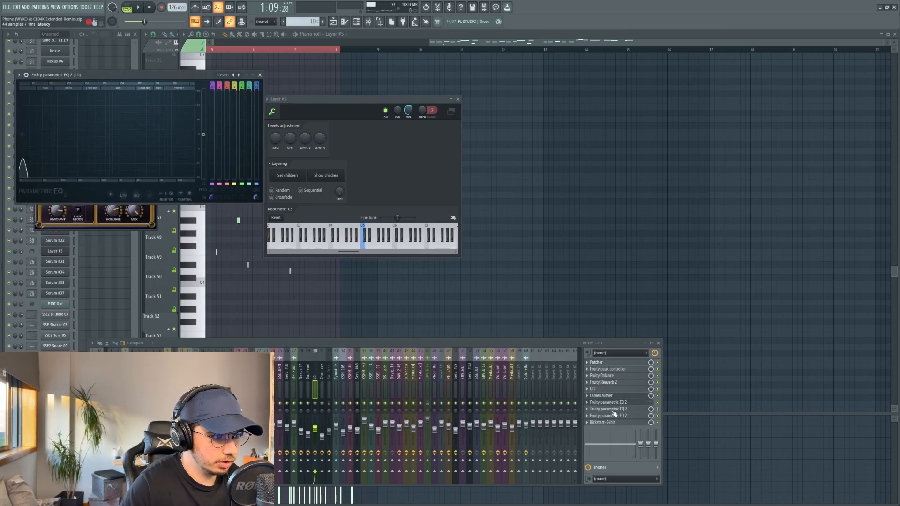
click(612, 410)
click(612, 422)
Step: Open the LD track's Fruity Reeverb 2 and select its wet level automation clips on Track 49 in the playlist
click(608, 383)
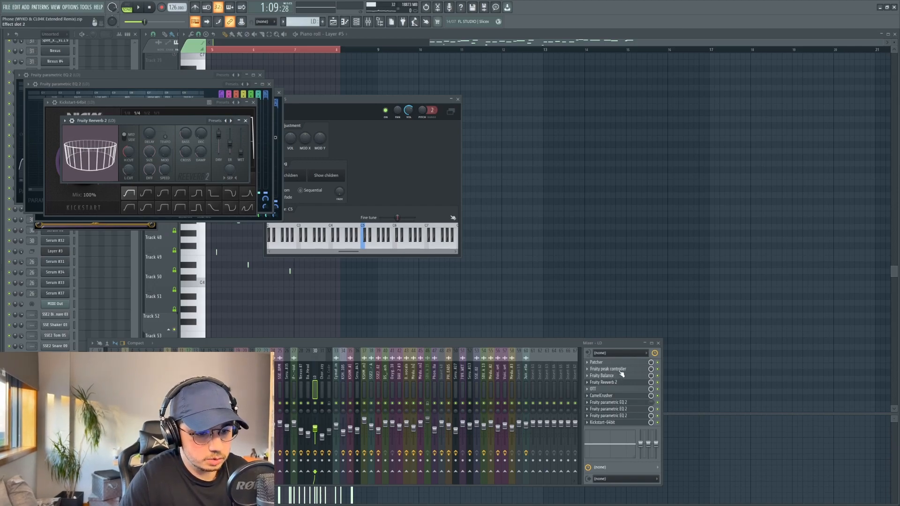
click(620, 371)
click(620, 371)
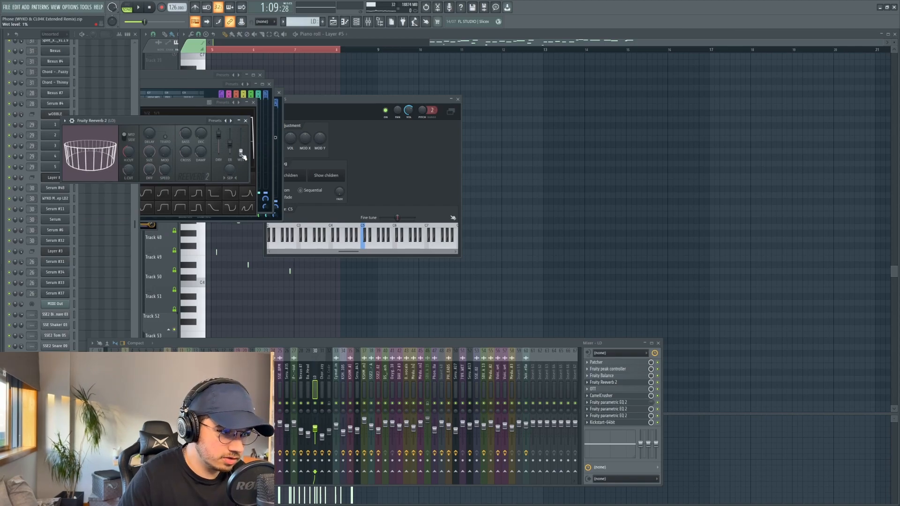
click(387, 35)
key(F7)
scroll(324, 227, down, 2)
drag(303, 227, 616, 224)
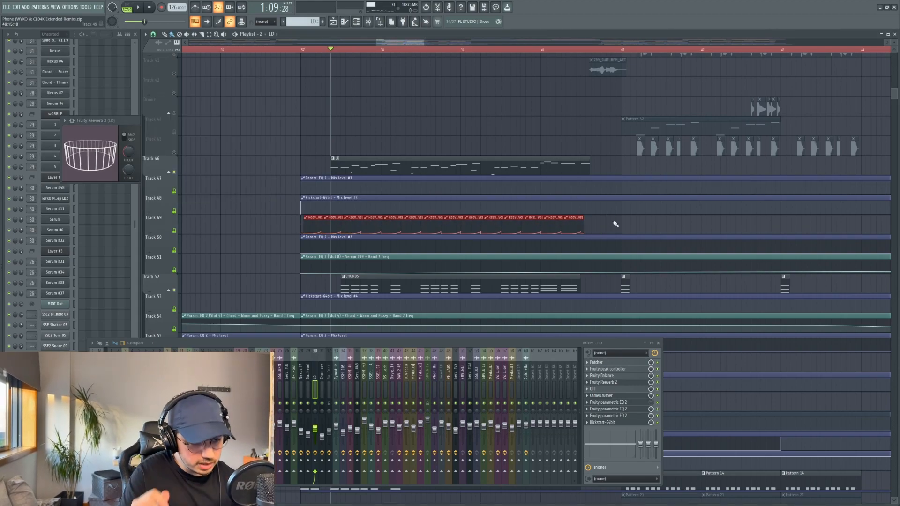
drag(298, 227, 469, 230)
Step: Open the CHORDS pattern's notes and view its Spire layer, Chord - Warm and Fuzzy
scroll(461, 234, up, 2)
scroll(414, 234, up, 2)
drag(367, 232, 392, 239)
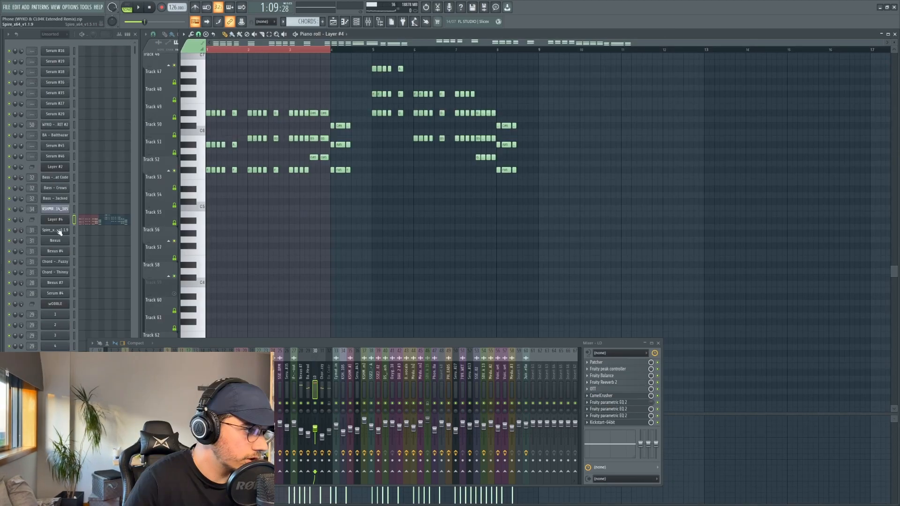
click(57, 230)
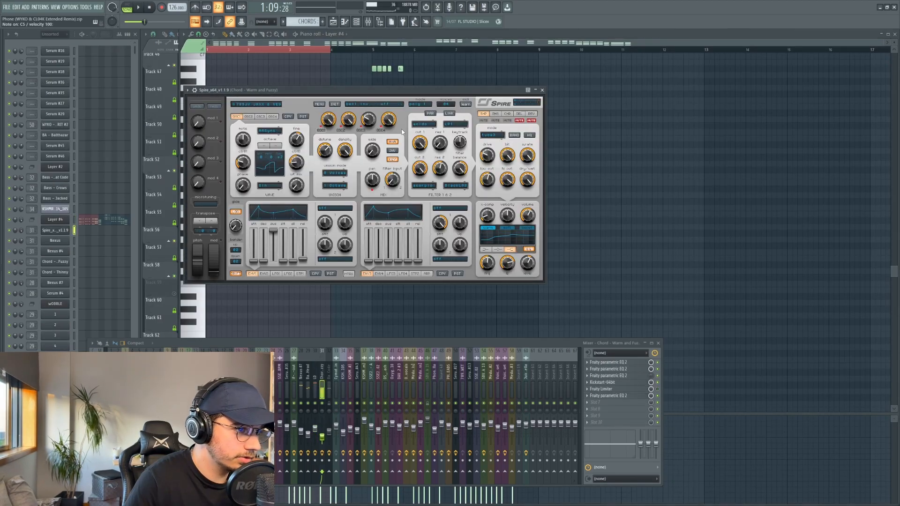
Step: Solo Track 56 with Pattern 44, add WOBBLE and the filter automation, and play them while viewing the Bass - Knuckle Head mixer track
click(177, 208)
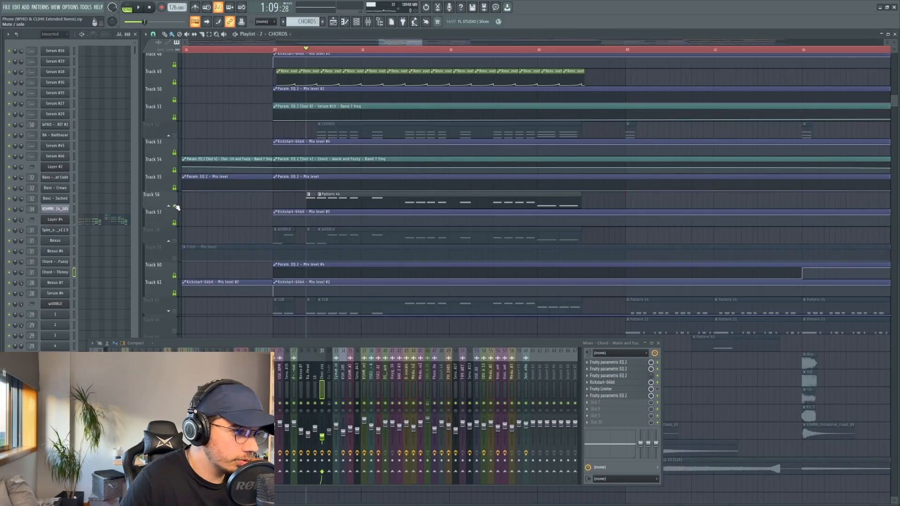
click(176, 242)
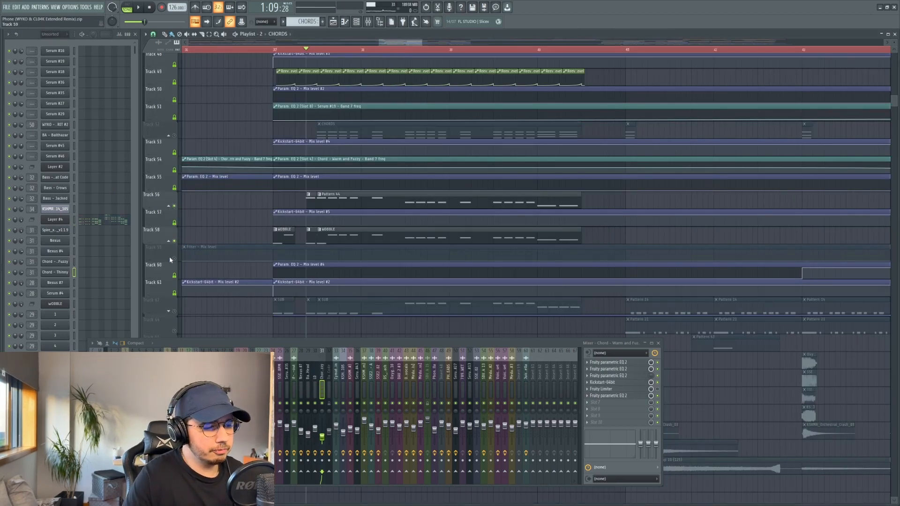
click(176, 259)
key(space)
click(308, 382)
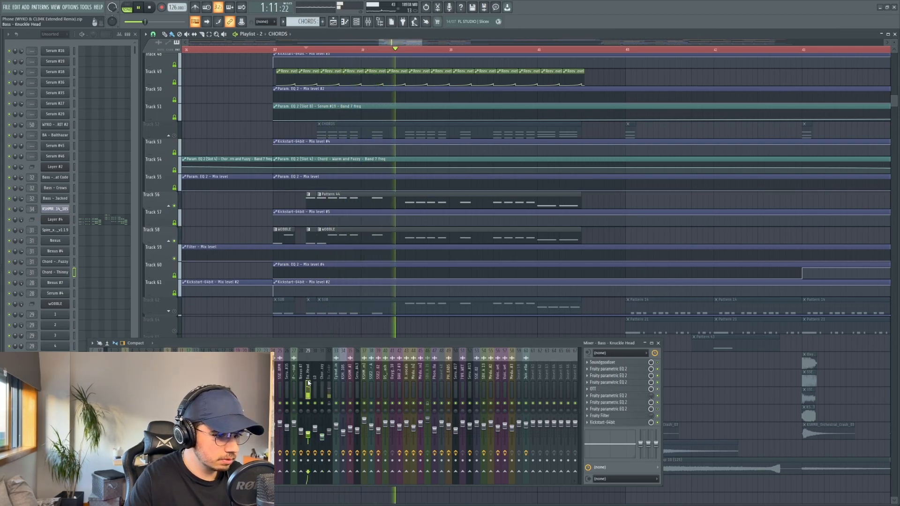
key(space)
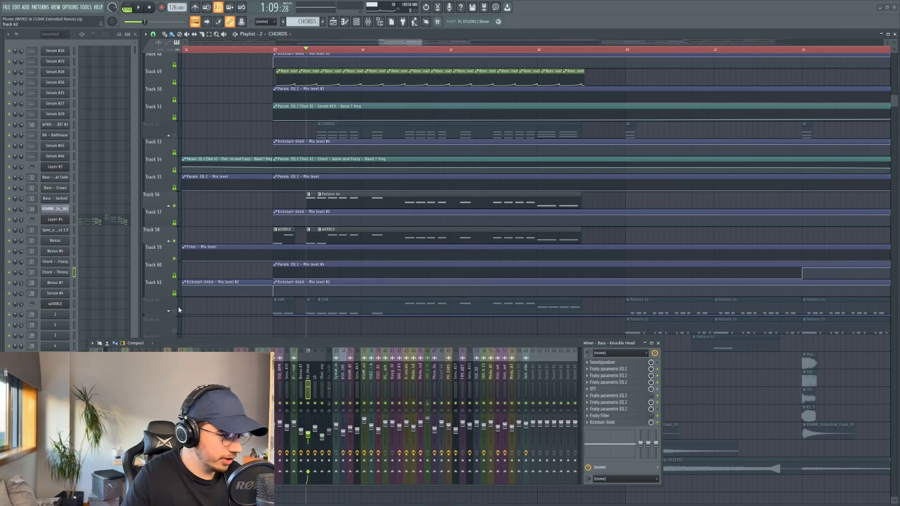
Step: Solo the SUB on Track 62 and open its notes together with its Serum #4 instrument
right_click(174, 312)
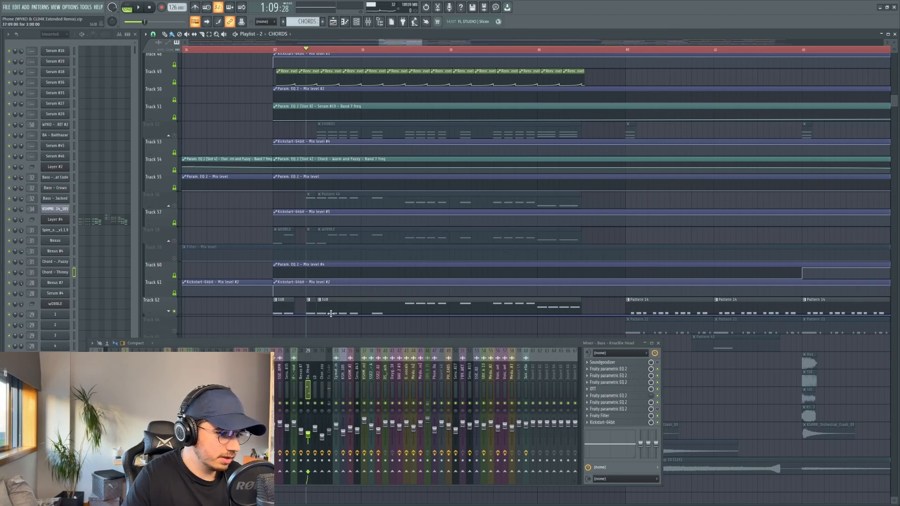
double_click(331, 310)
key(space)
key(space)
click(56, 294)
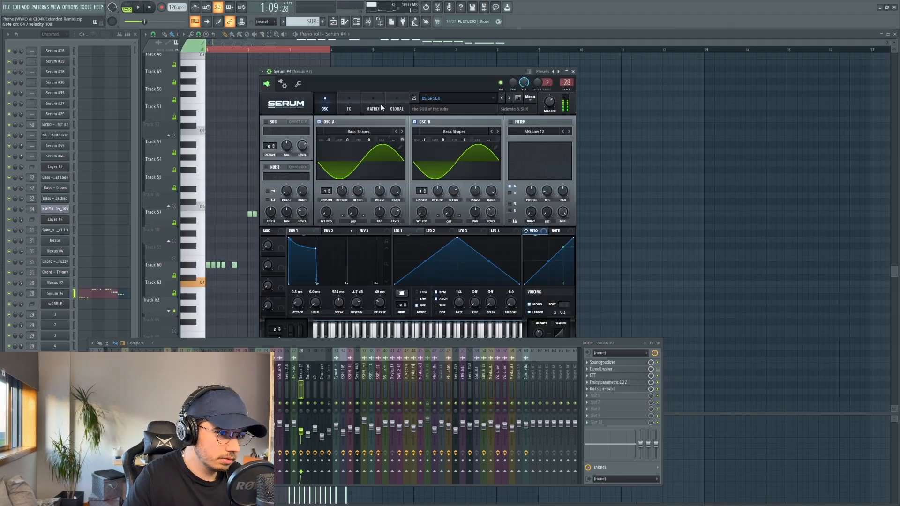
Step: Inspect the sub mixer track's Soundgoodizer, OTT, Fruity parametric EQ 2 and Kickstart effects, closing the plugin windows when done
click(608, 363)
click(613, 375)
click(609, 383)
click(608, 389)
key(F12)
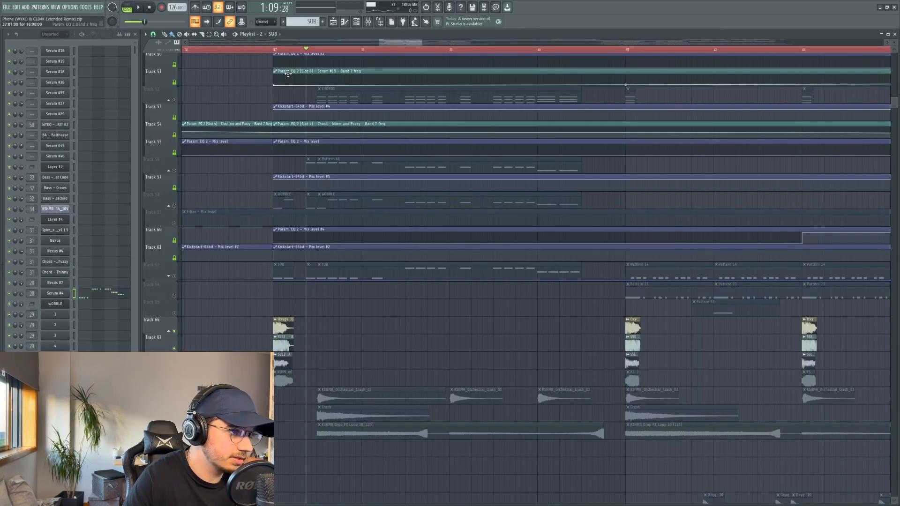
Step: Play the first drop from bar 37 with the LD, CHORDS, Pattern 44, WOBBLE and SUB tracks muted
click(277, 49)
scroll(174, 136, up, 3)
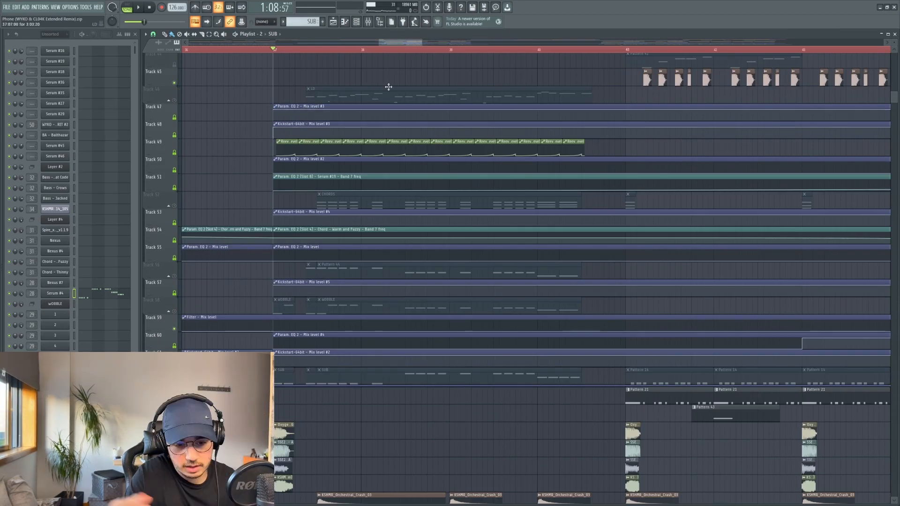
key(space)
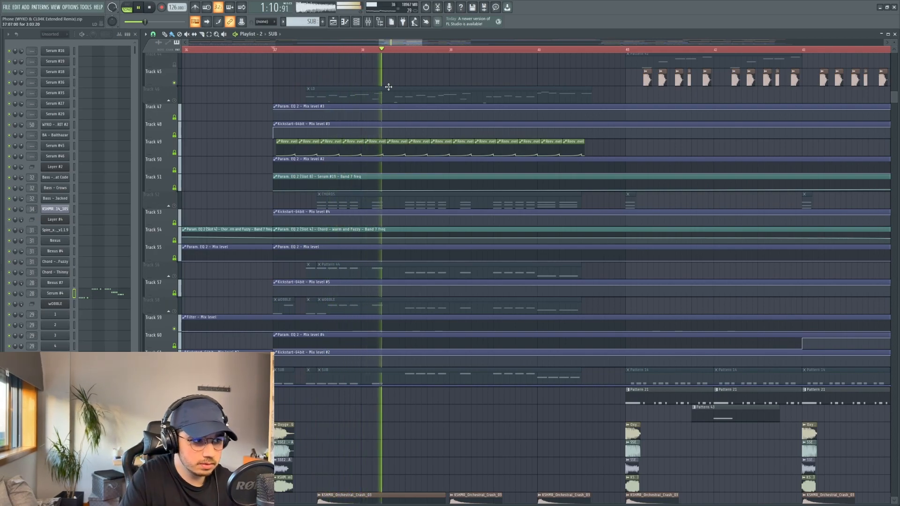
key(space)
Step: Unmute the Pattern 44, WOBBLE, SUB and CHORDS tracks and play the drop from bar 37
click(174, 277)
click(174, 311)
click(174, 381)
click(174, 206)
key(space)
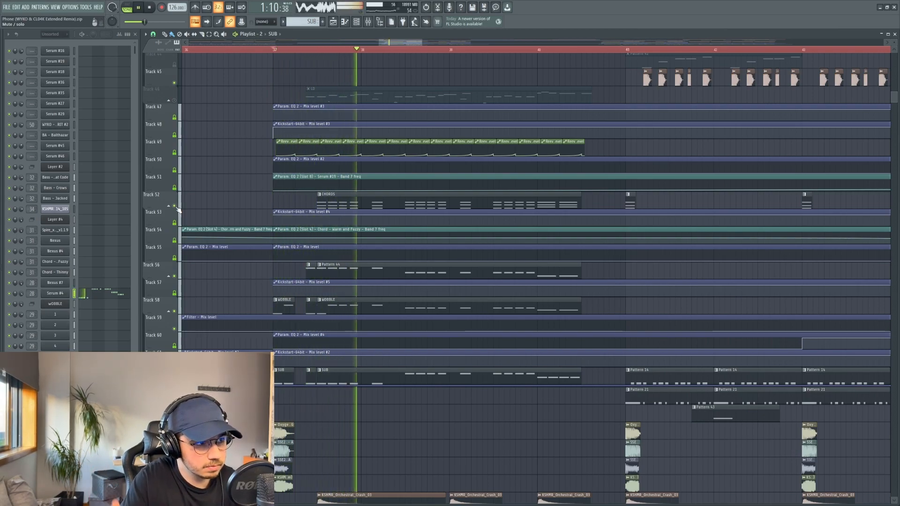
key(space)
Step: Unmute the LD lead on Track 46 and play the complete first drop
click(176, 101)
key(space)
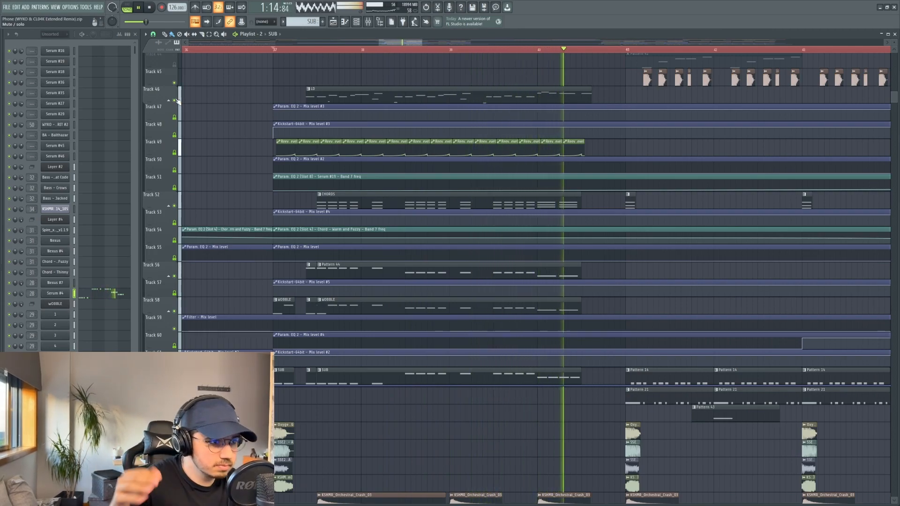
key(space)
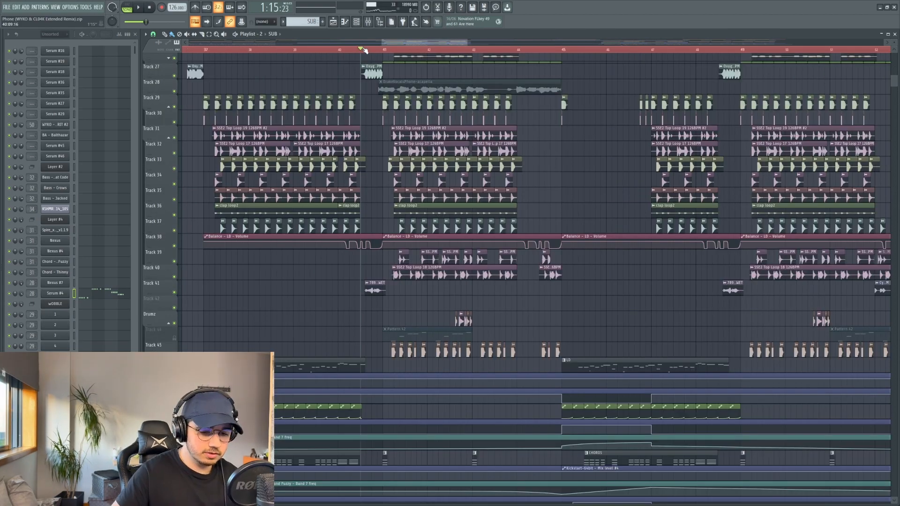
Step: Play the second part of the drop from the middle of bar 40 into bar 45
key(space)
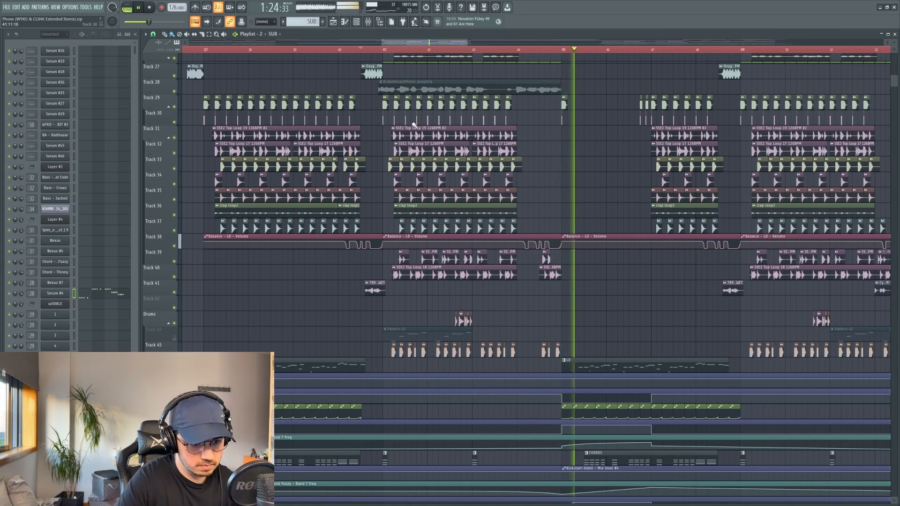
key(space)
scroll(180, 340, down, 6)
scroll(404, 229, up, 4)
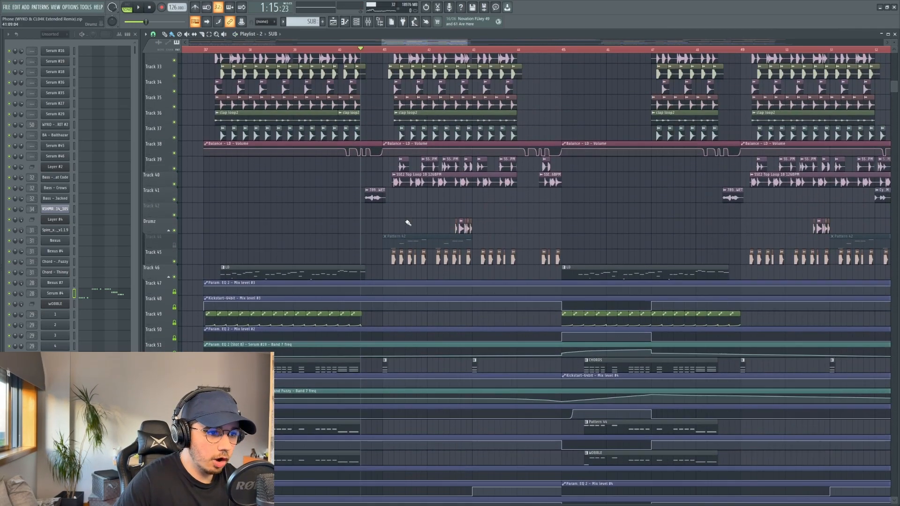
Step: Play the second part of the drop from just before bar 41 with Track 45 muted
key(space)
scroll(180, 196, up, 4)
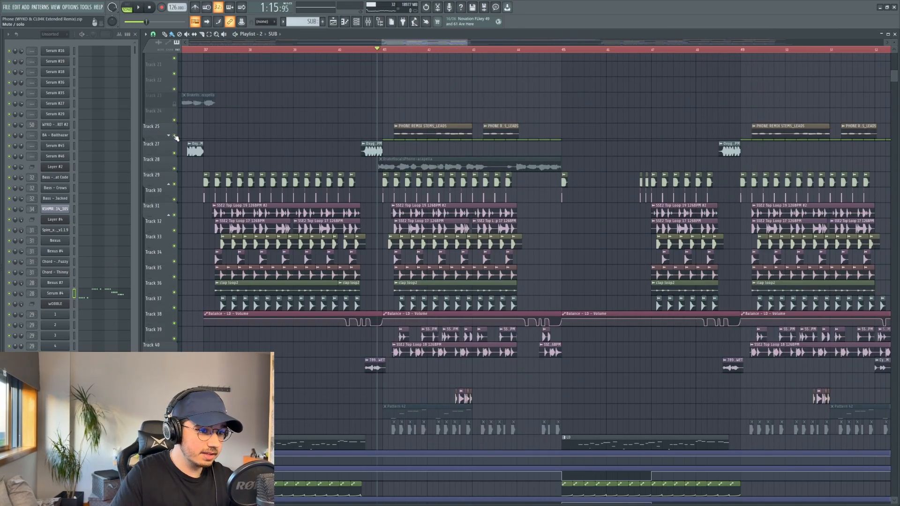
key(space)
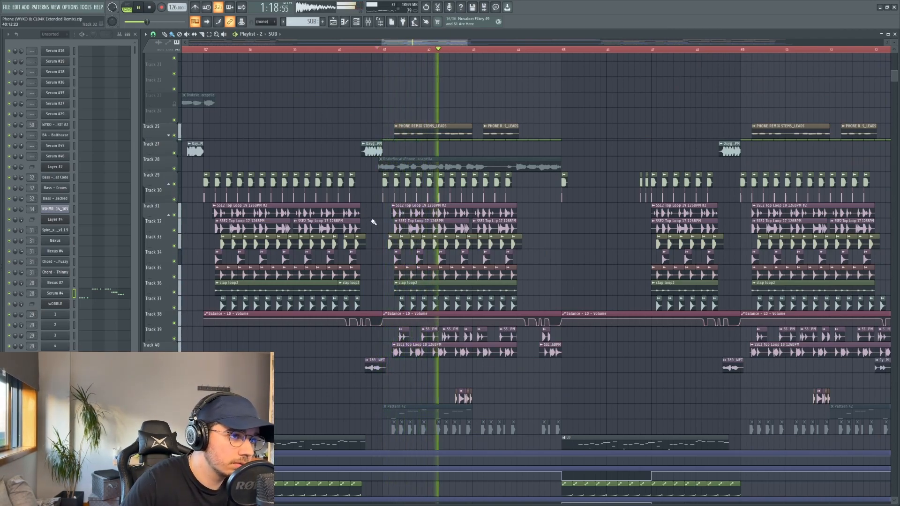
key(space)
Step: Solo the Pattern 14 clips on Track 62, unmute Pattern 21 on Track 64, and play them from just before bar 41
scroll(409, 308, down, 1)
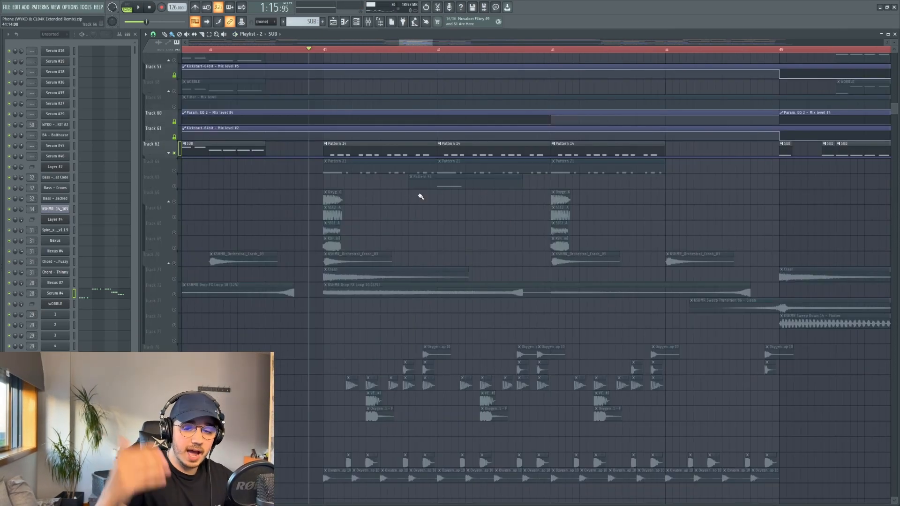
scroll(349, 198, up, 3)
key(space)
scroll(398, 117, up, 2)
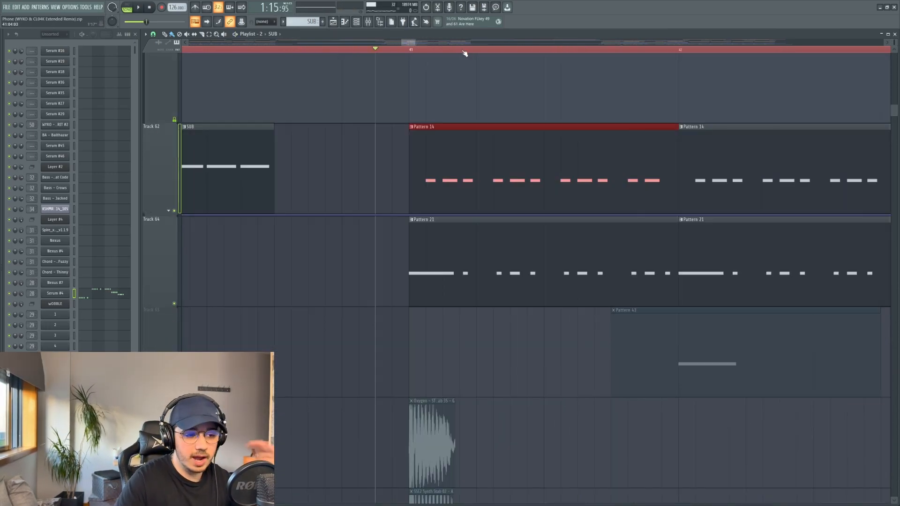
scroll(469, 54, down, 2)
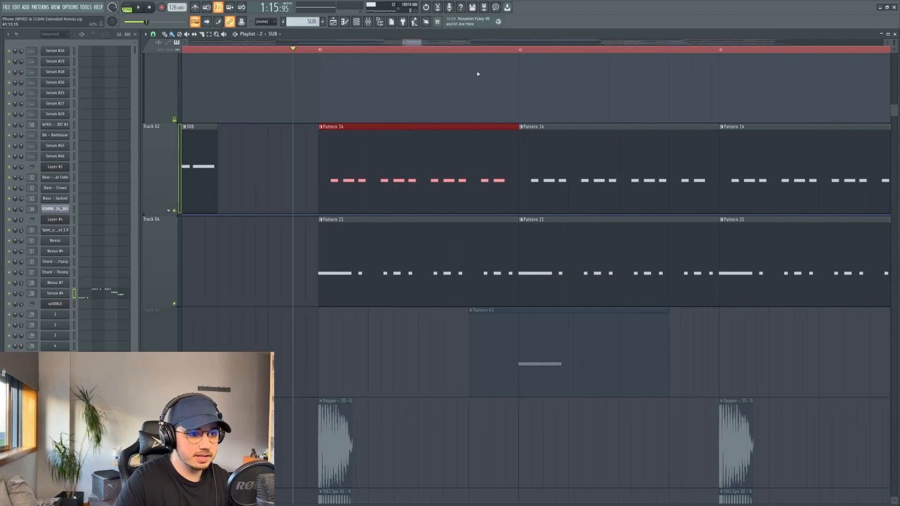
scroll(476, 72, down, 2)
key(space)
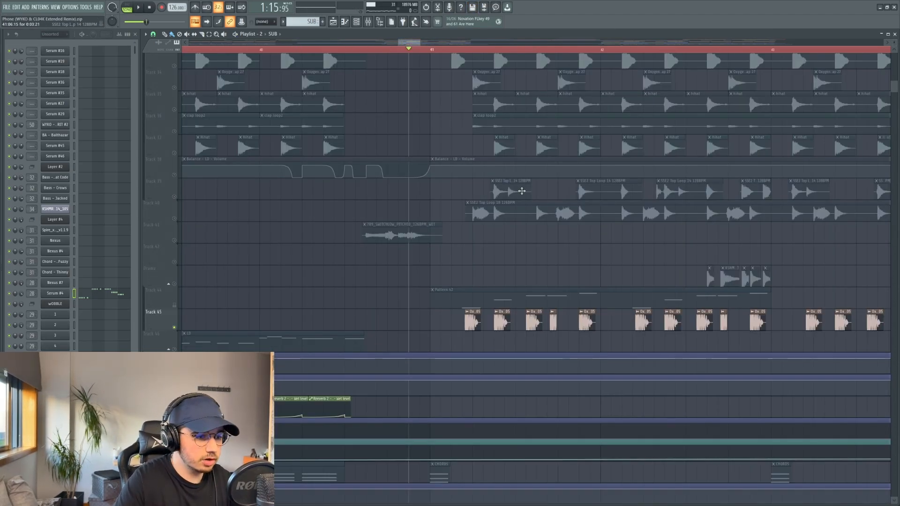
Step: Play the second part of the drop from bar 41 with the solo removed, looking over its drum, top loop and automation tracks
key(space)
scroll(465, 57, down, 2)
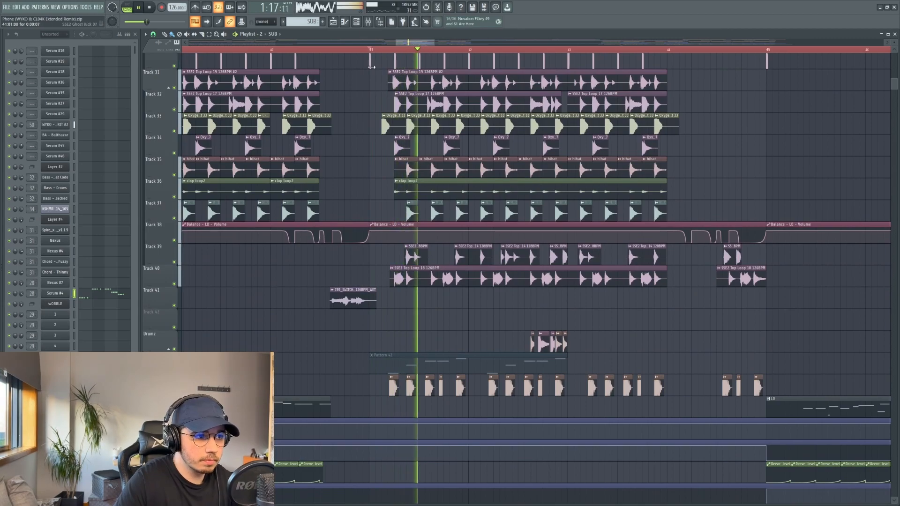
scroll(448, 141, up, 5)
scroll(438, 135, down, 10)
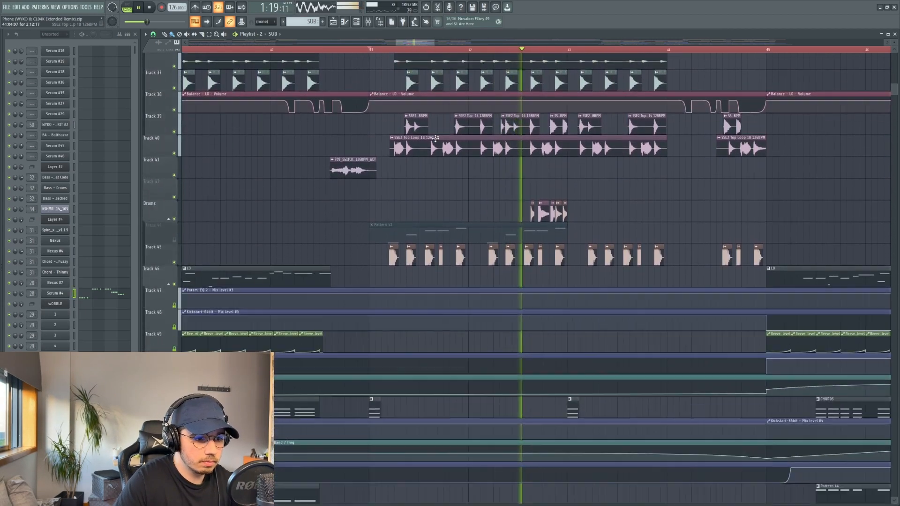
key(space)
Step: Unmute the PHONE REMIX STEMS_LEADS clips on Track 25, play them from bar 41 and open their mixer effects
scroll(432, 136, up, 13)
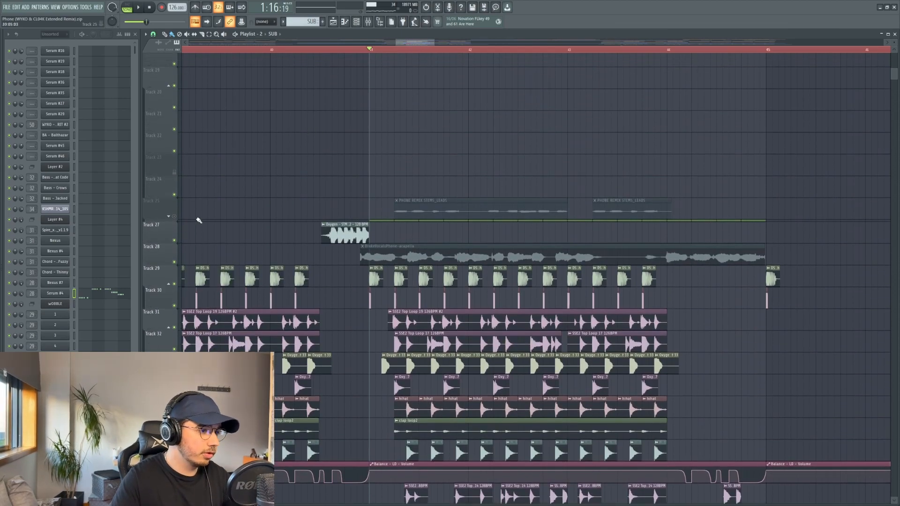
click(175, 217)
key(space)
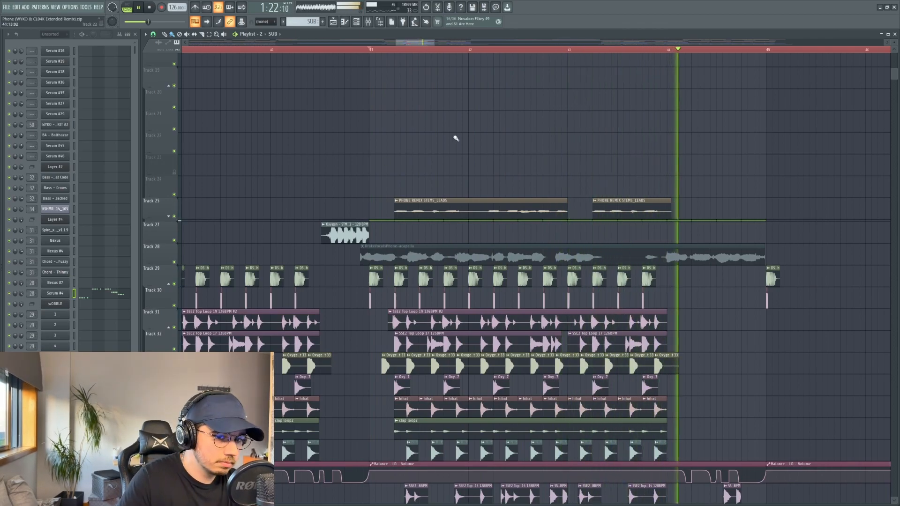
double_click(446, 206)
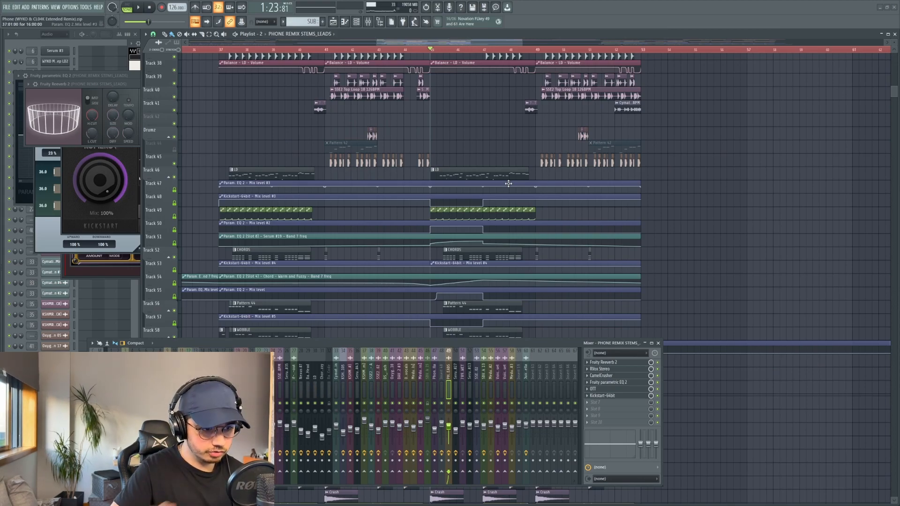
Step: Play the section from bar 45, first as it is and again with the ArianaPhonex2-acapella vocal on Track 12 unmuted
key(space)
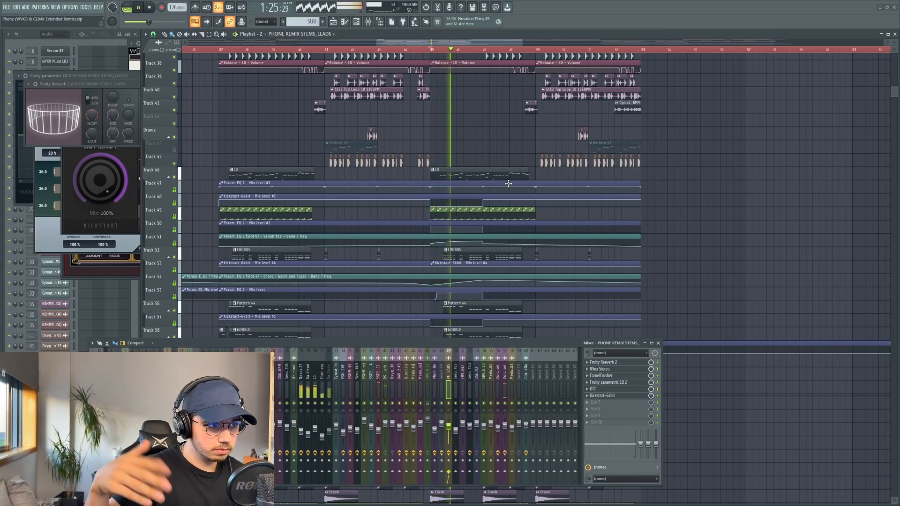
key(space)
scroll(212, 167, up, 15)
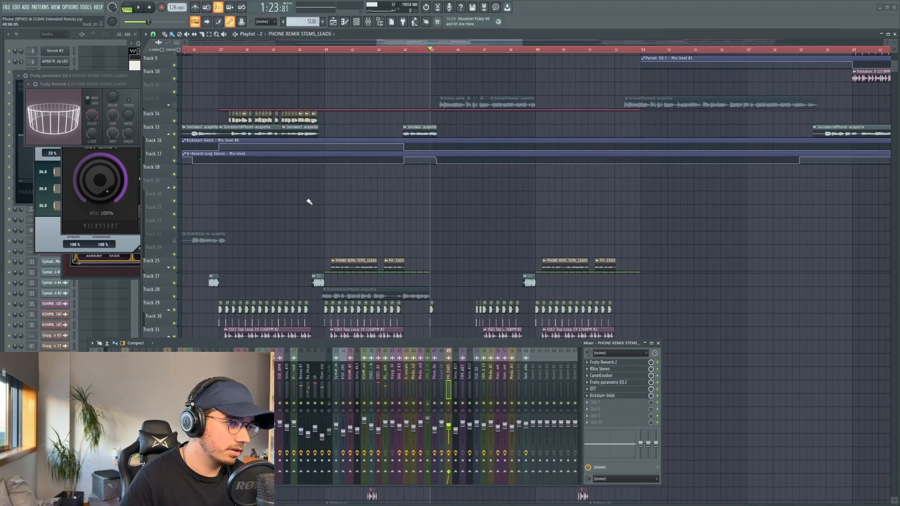
click(175, 145)
key(space)
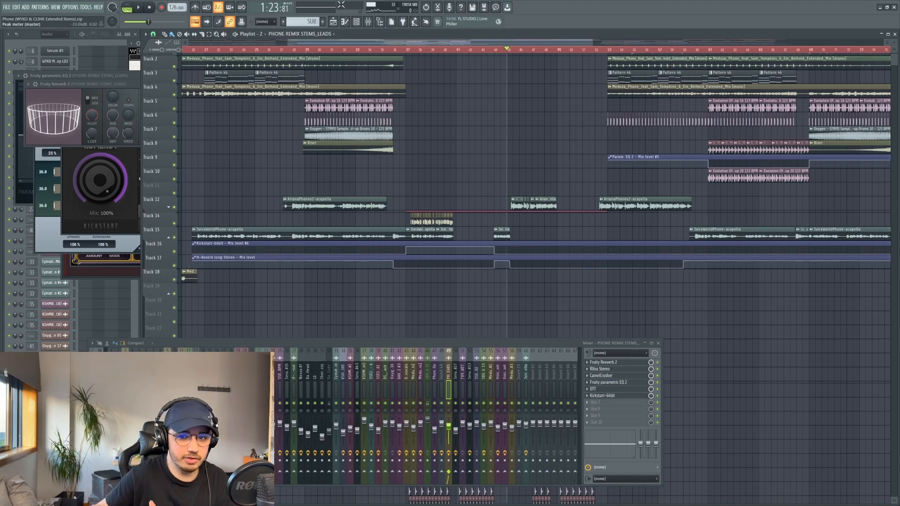
Step: Look over the arrangement's vocal tracks and switch to the browser to view the Gaudio Studio and vocalremover.org separation tools
scroll(575, 229, down, 10)
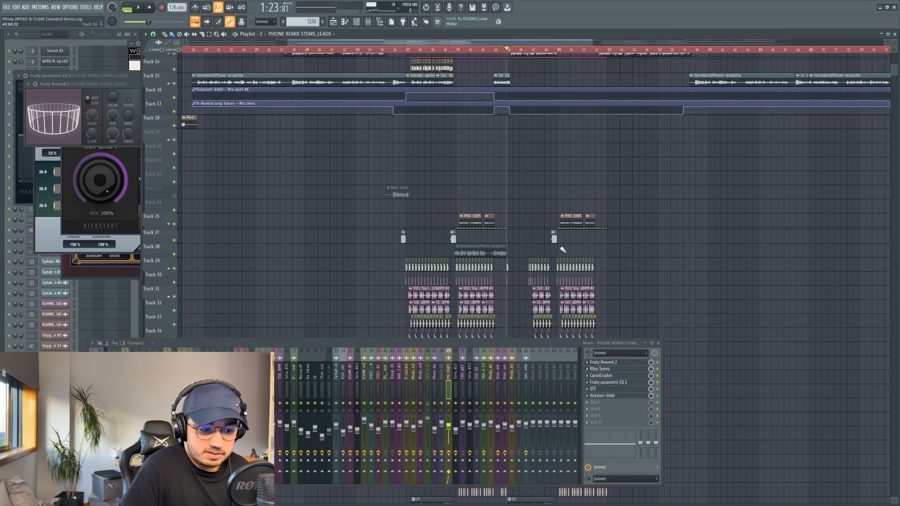
scroll(575, 229, up, 10)
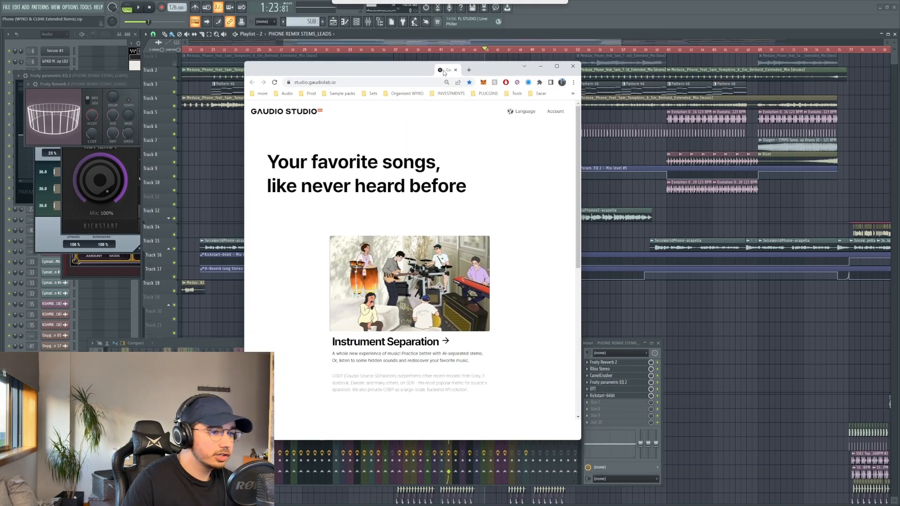
drag(451, 68, 451, 63)
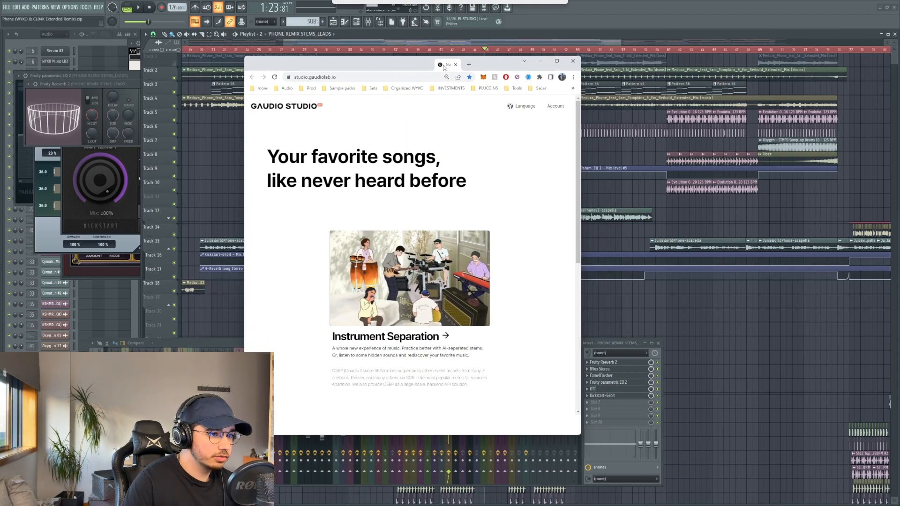
double_click(346, 58)
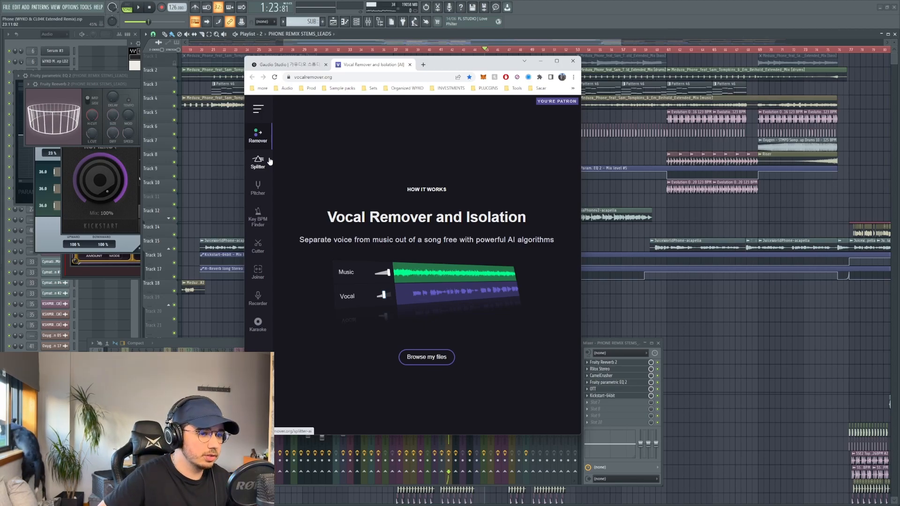
click(296, 66)
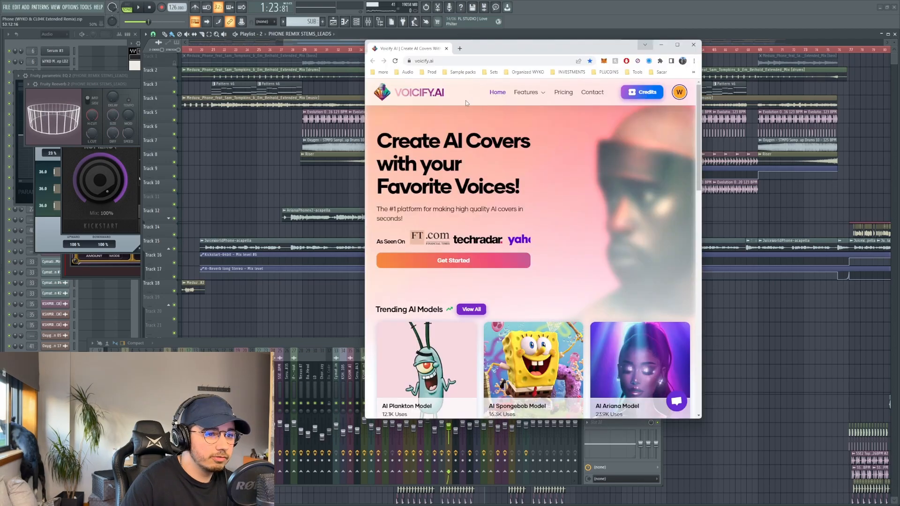
Step: Open the AI Weeknd Model from Voicify.ai's full model list and examine its YouTube URL and song upload options
drag(601, 54, 470, 56)
click(341, 312)
scroll(498, 299, down, 5)
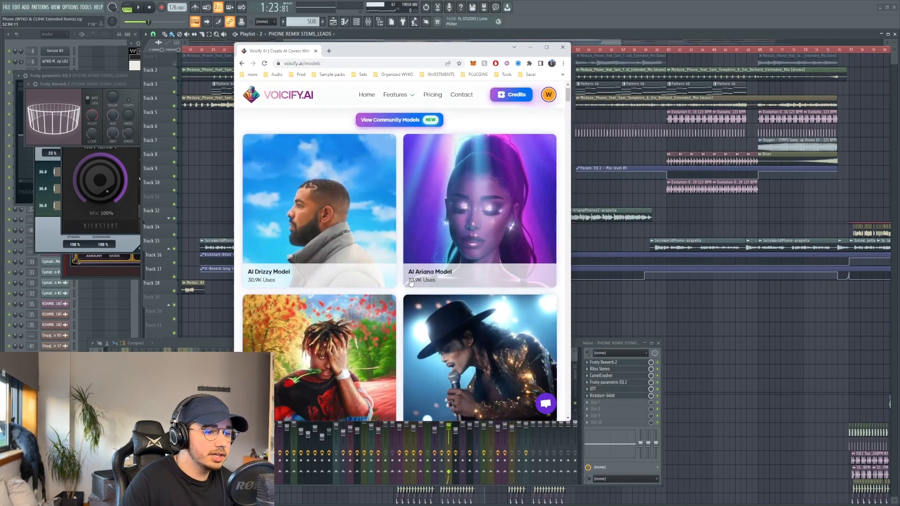
click(486, 293)
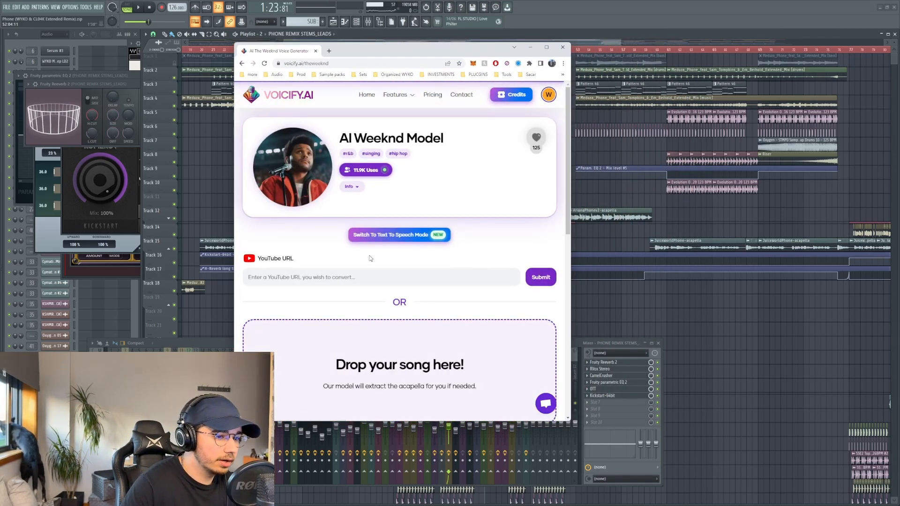
scroll(403, 240, down, 3)
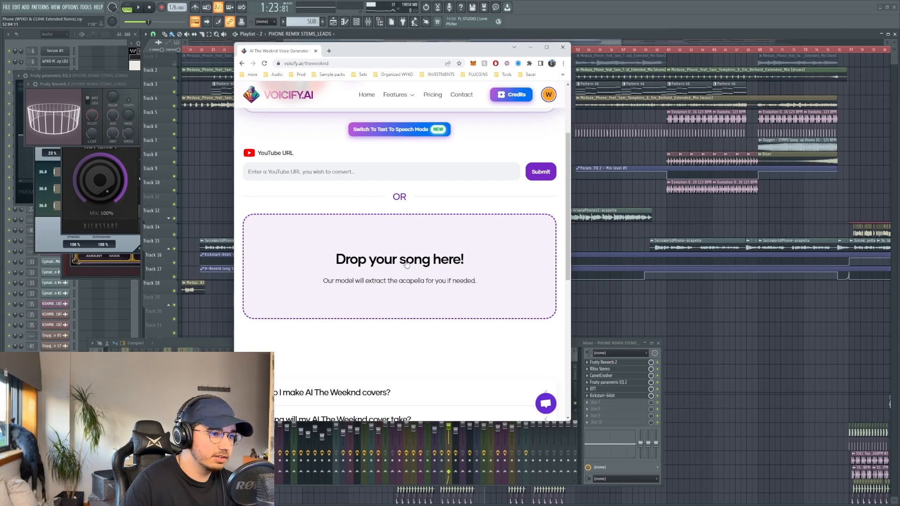
scroll(427, 272, up, 2)
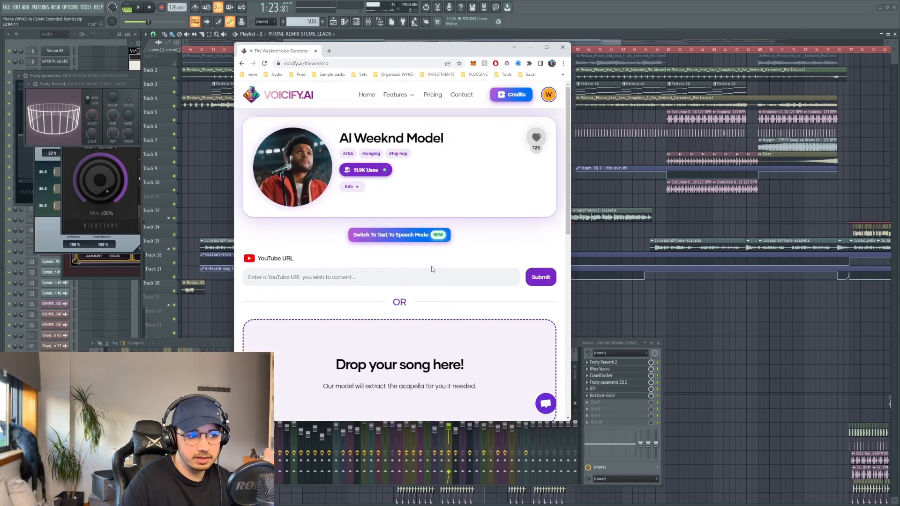
scroll(409, 300, down, 3)
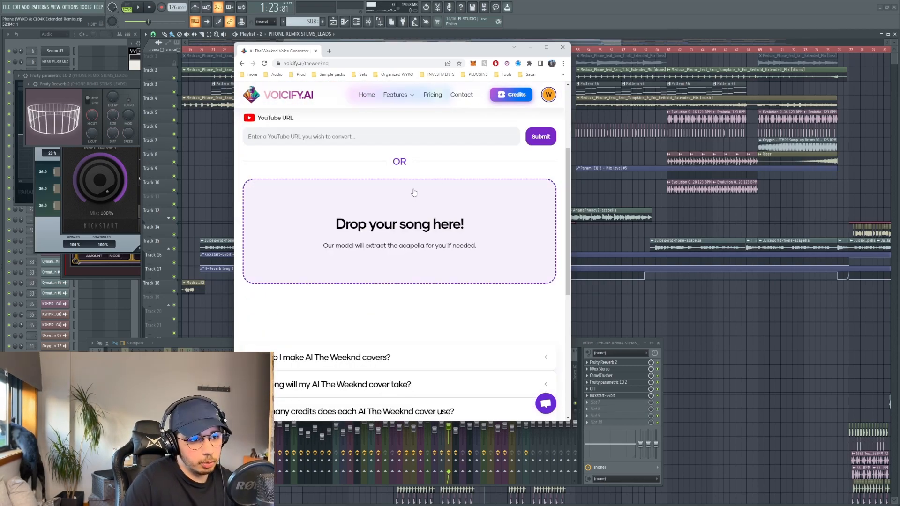